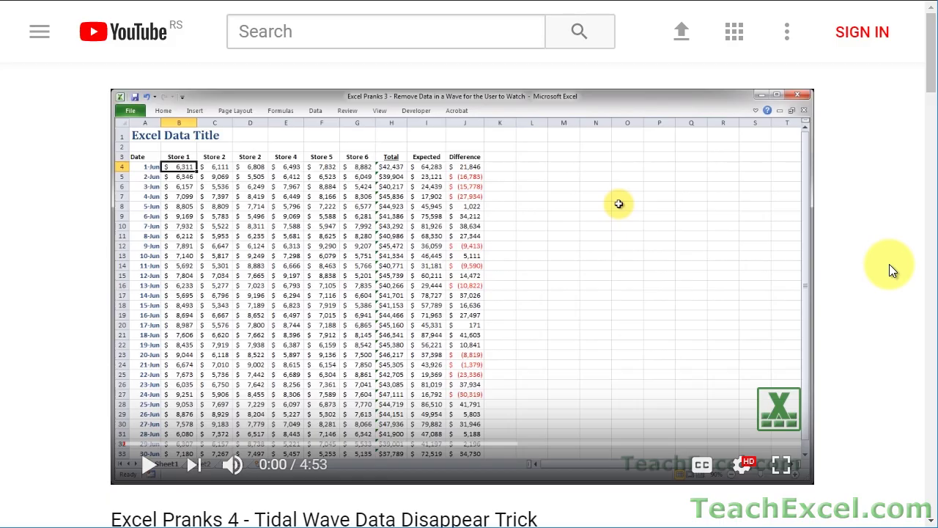
# Open the Excel file link in the description of the Excel Pranks 4 video
pyautogui.scroll(-5, 889, 264)
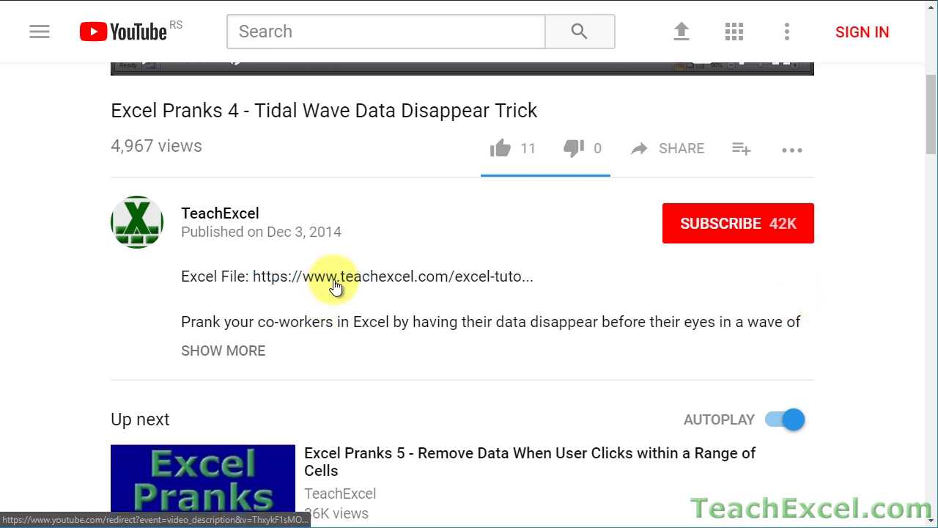
pyautogui.click(333, 286)
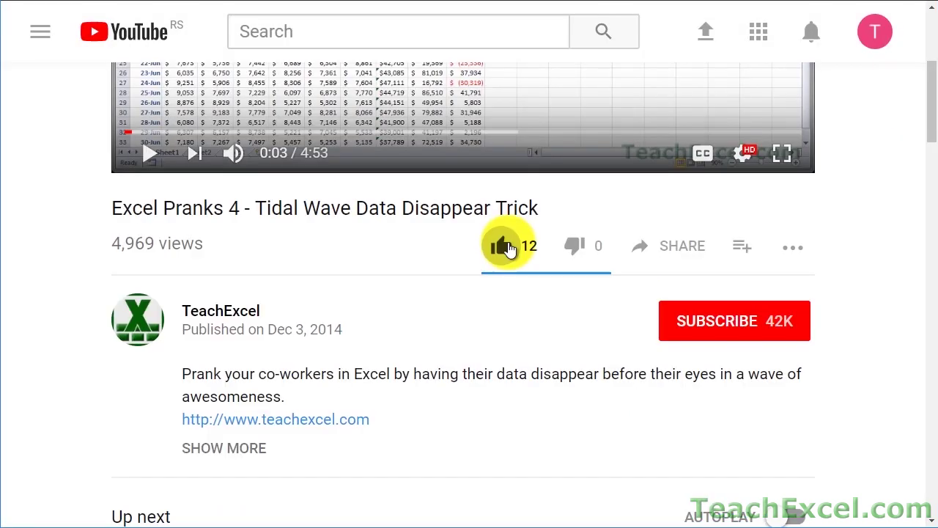
# Like the Excel Pranks 4 video and subscribe to the TeachExcel channel with notifications turned on
pyautogui.click(509, 249)
pyautogui.click(685, 320)
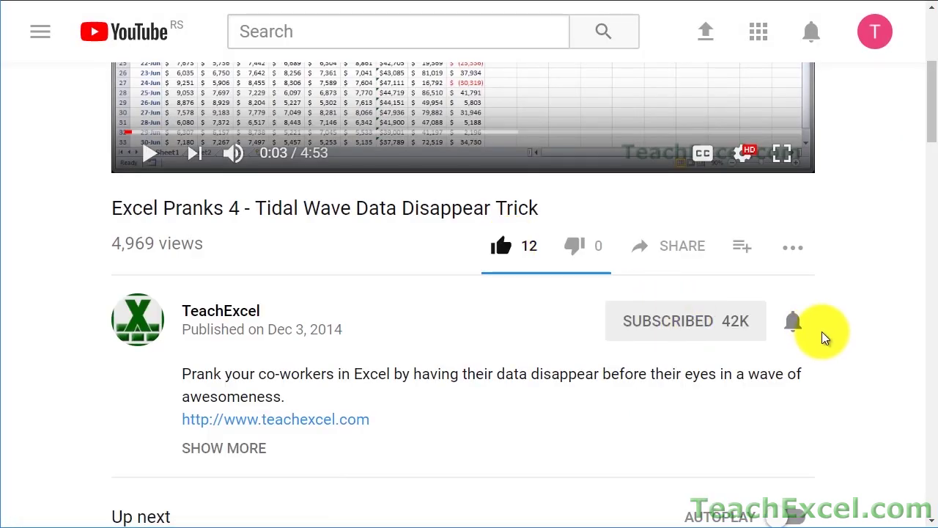
pyautogui.click(795, 323)
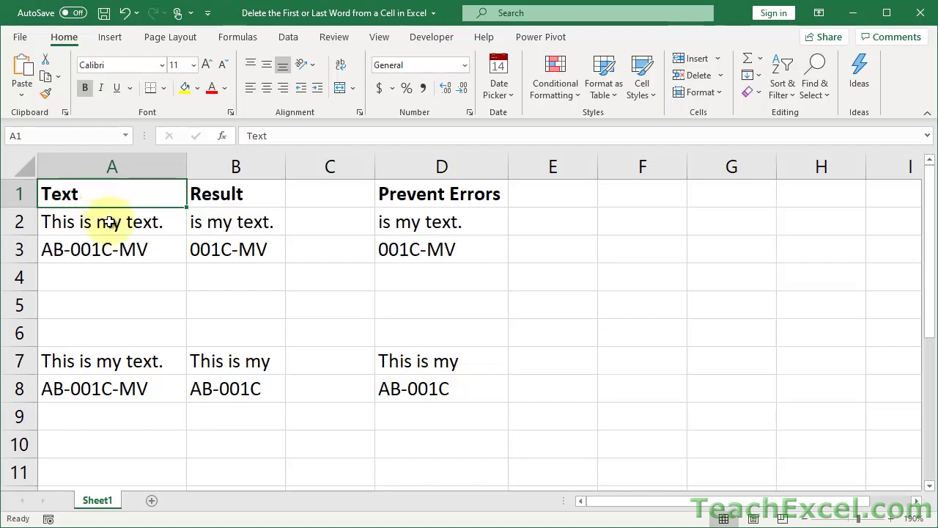
# In the Excel workbook, compare the space-separated sample text in A2 with the hyphen-separated code in A3
pyautogui.click(108, 223)
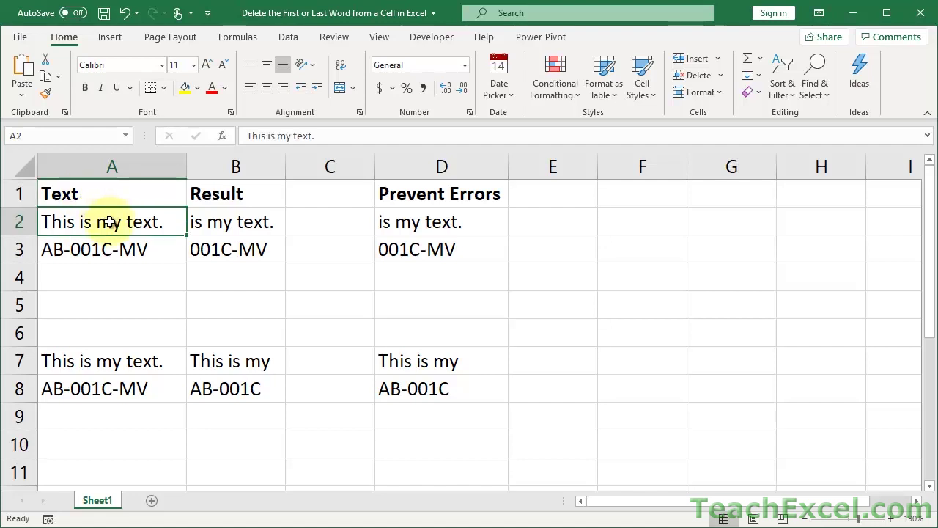
pyautogui.click(69, 246)
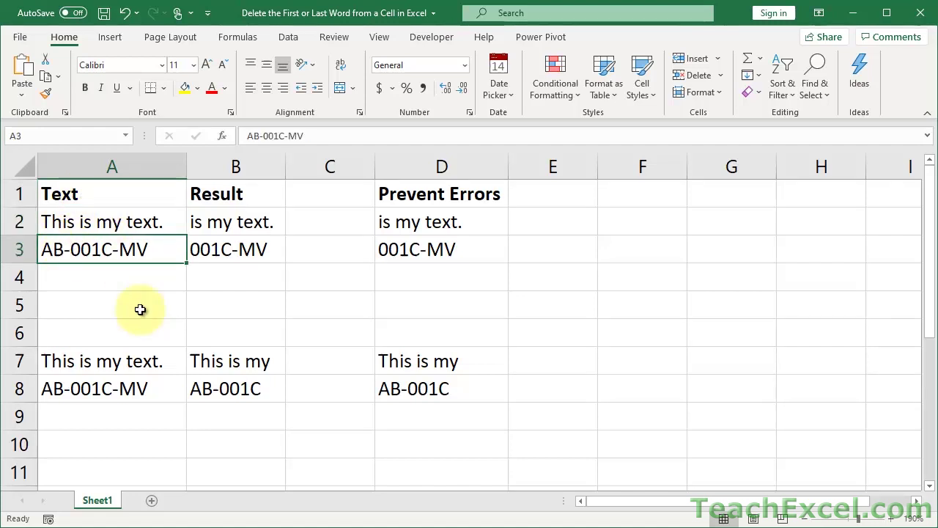
pyautogui.click(116, 221)
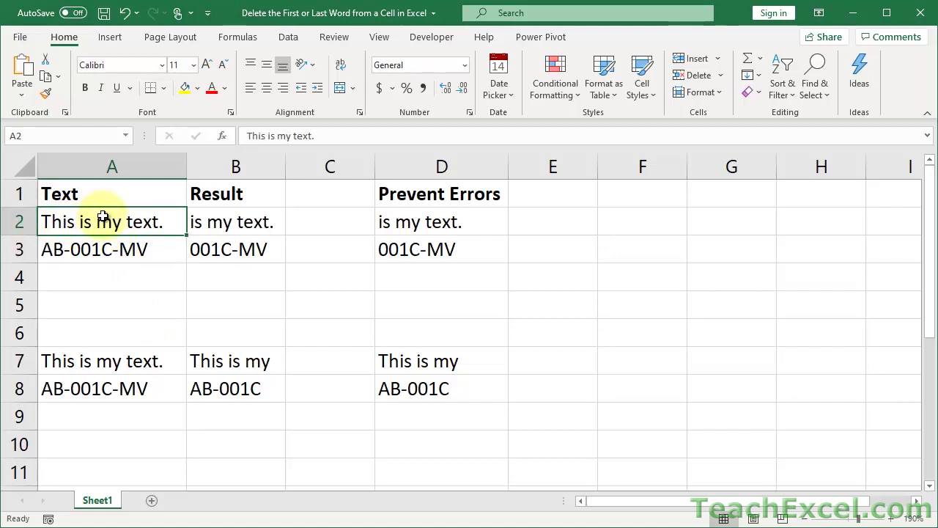
pyautogui.click(102, 244)
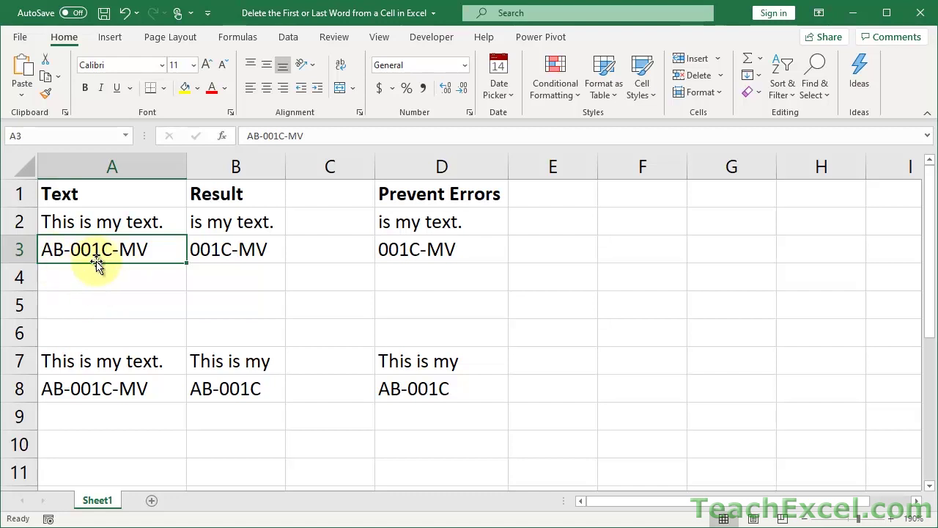
pyautogui.click(89, 220)
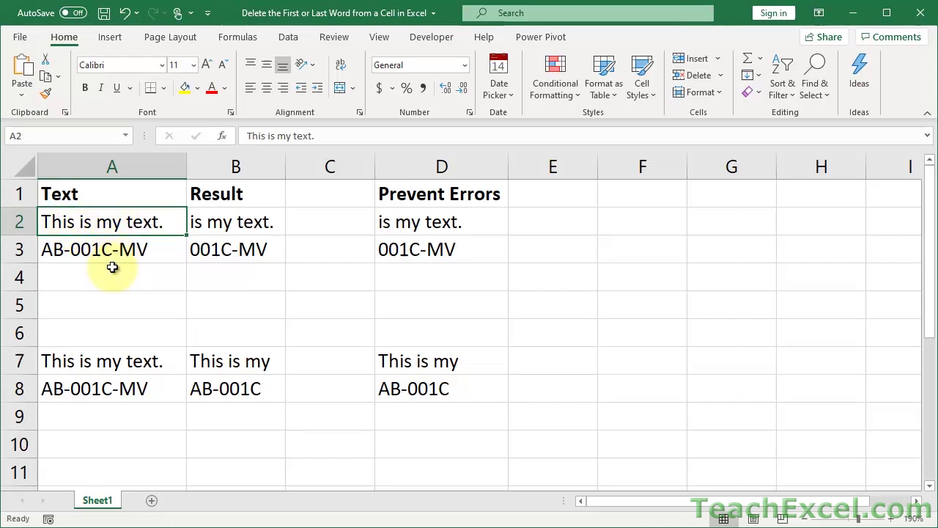
# Examine the first-word removal formula in B2, including the space delimiter inside its FIND function
pyautogui.doubleClick(227, 226)
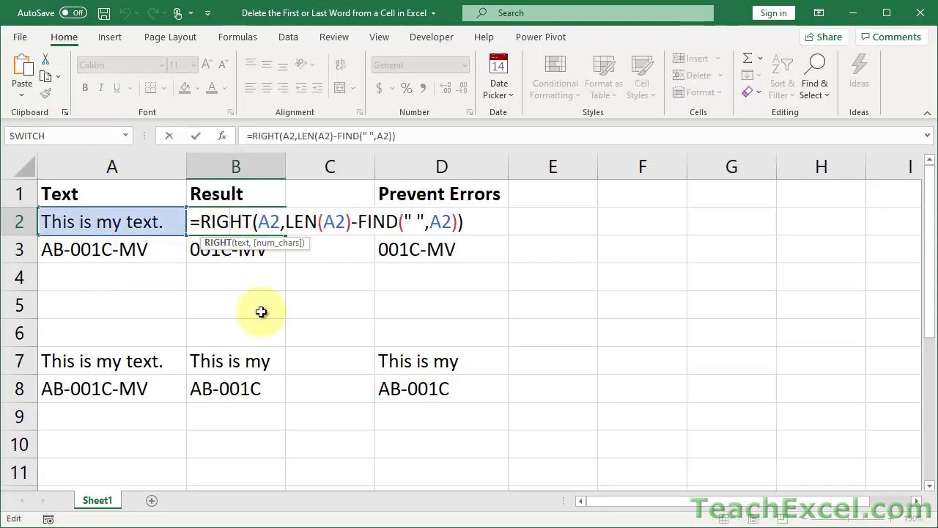
pyautogui.click(200, 220)
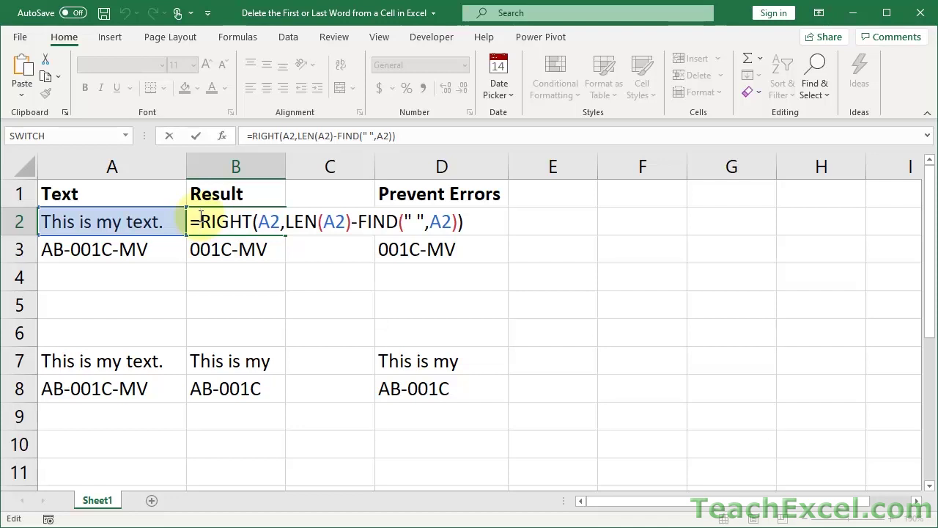
pyautogui.click(412, 221)
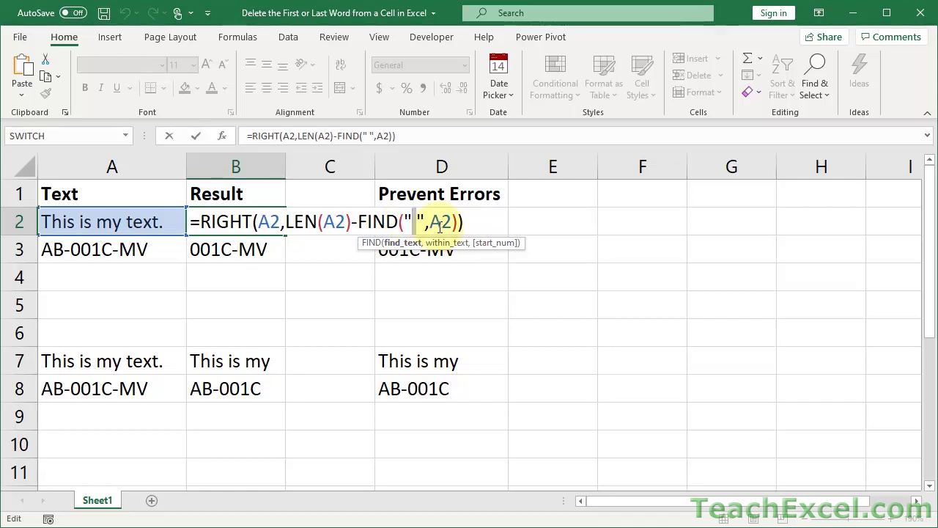
pyautogui.hotkey('ctrl', 'Return')
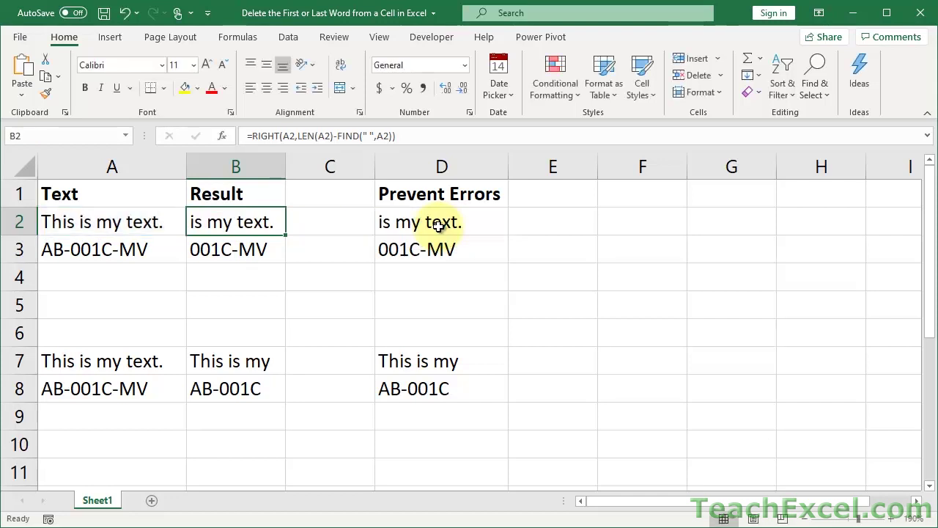
# Examine the formula in B3, checking its A3 reference and the hyphen delimiter in FIND
pyautogui.doubleClick(243, 250)
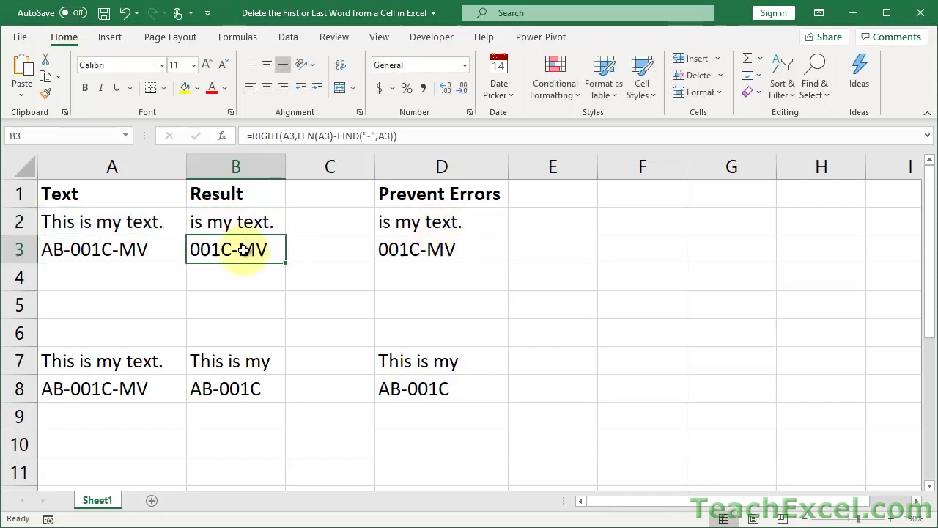
pyautogui.doubleClick(415, 249)
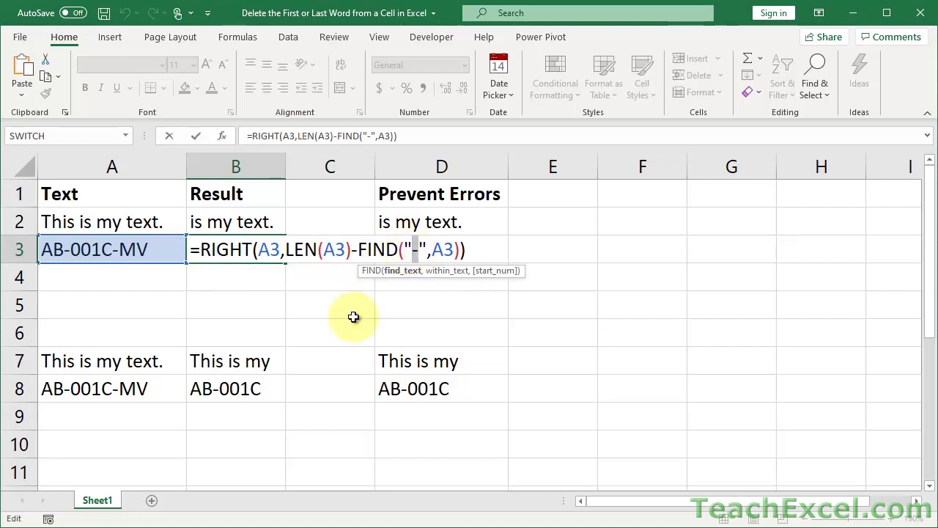
pyautogui.click(269, 249)
pyautogui.doubleClick(416, 249)
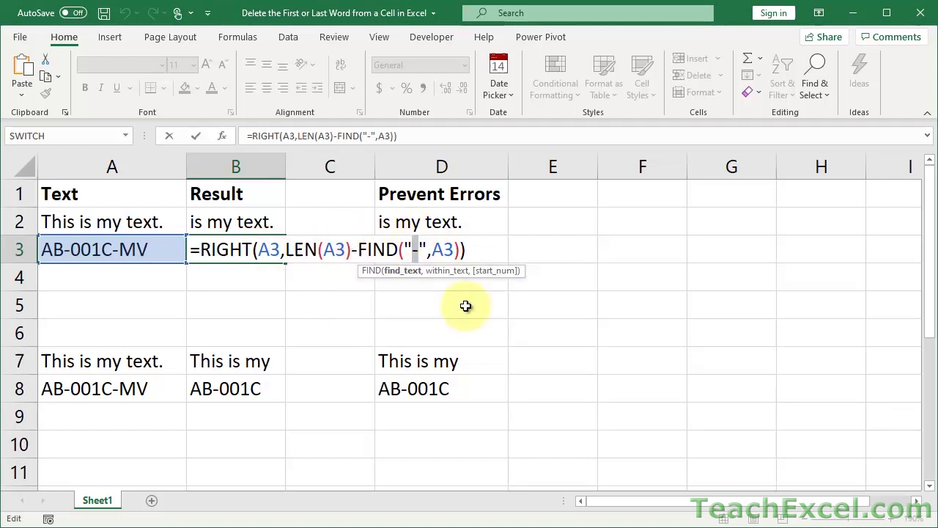
pyautogui.press('Escape')
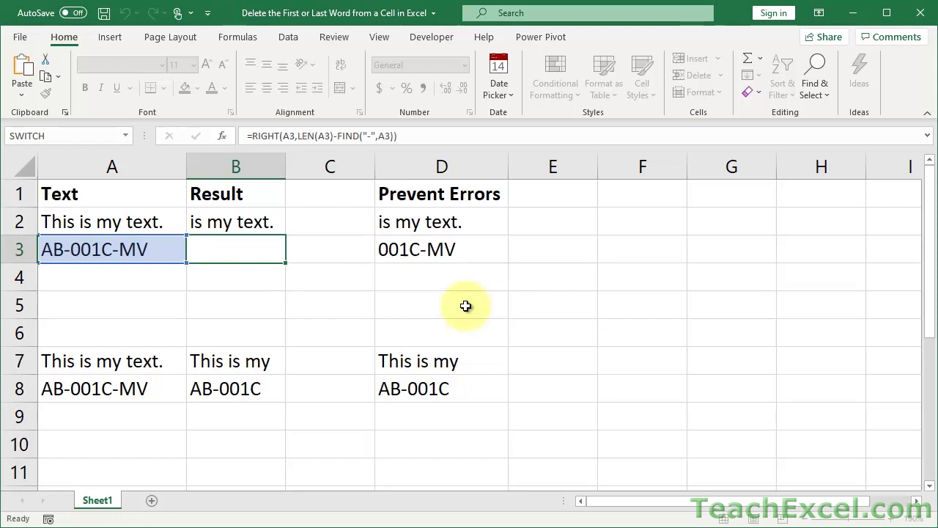
# Examine the last-word removal formula in B7, checking the space delimiter in both SUBSTITUTE functions
pyautogui.click(138, 361)
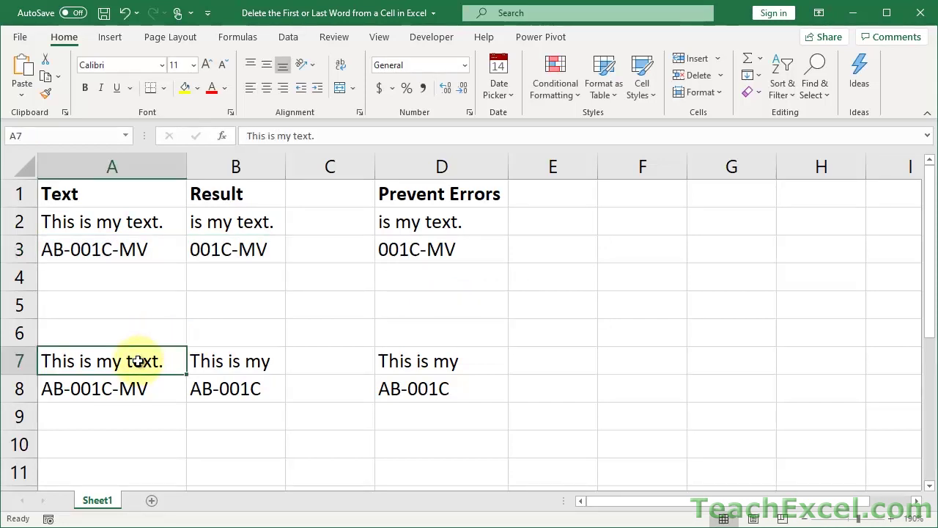
pyautogui.doubleClick(211, 360)
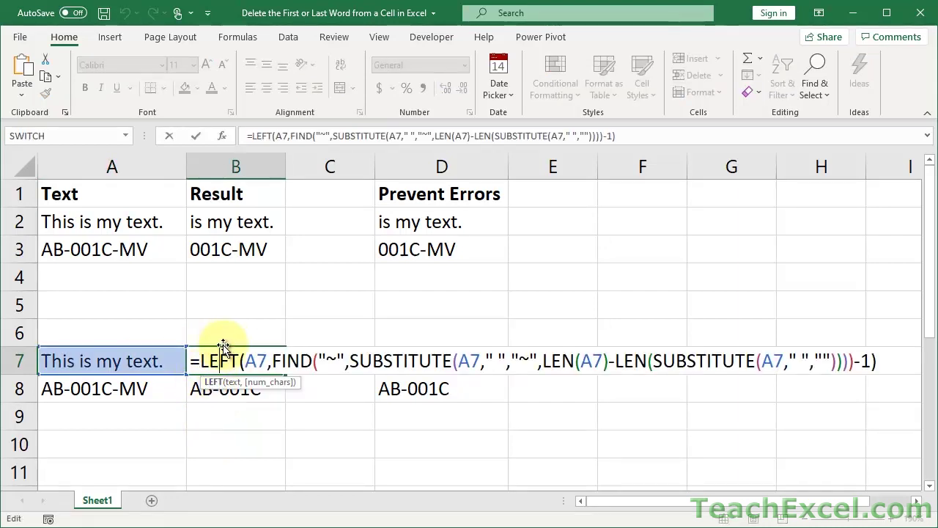
pyautogui.click(497, 359)
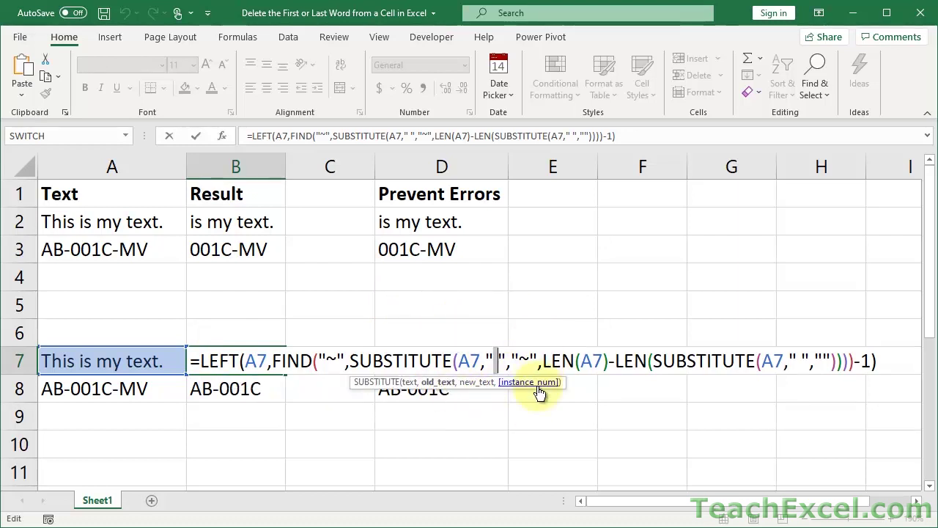
pyautogui.click(803, 360)
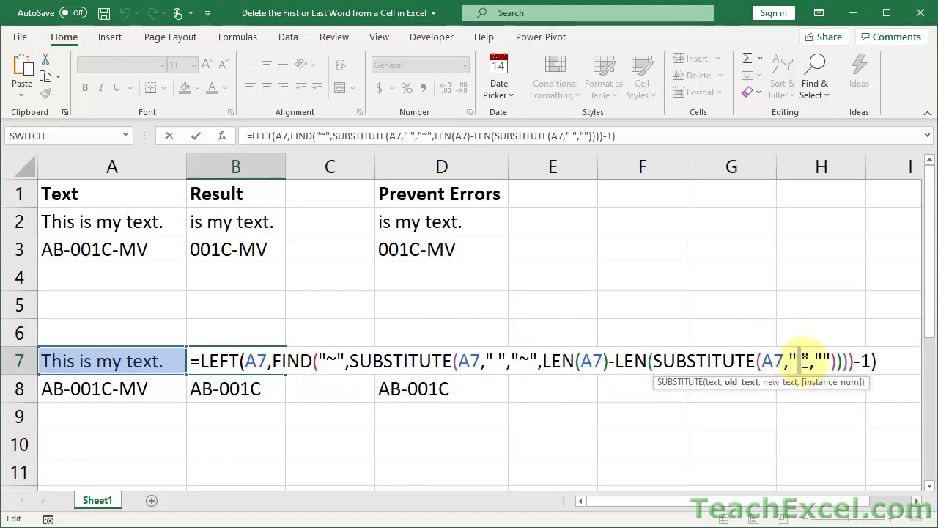
pyautogui.hotkey('ctrl', 'Return')
# Examine the formula in B8, checking the hyphen delimiter in both of its SUBSTITUTE functions
pyautogui.click(223, 389)
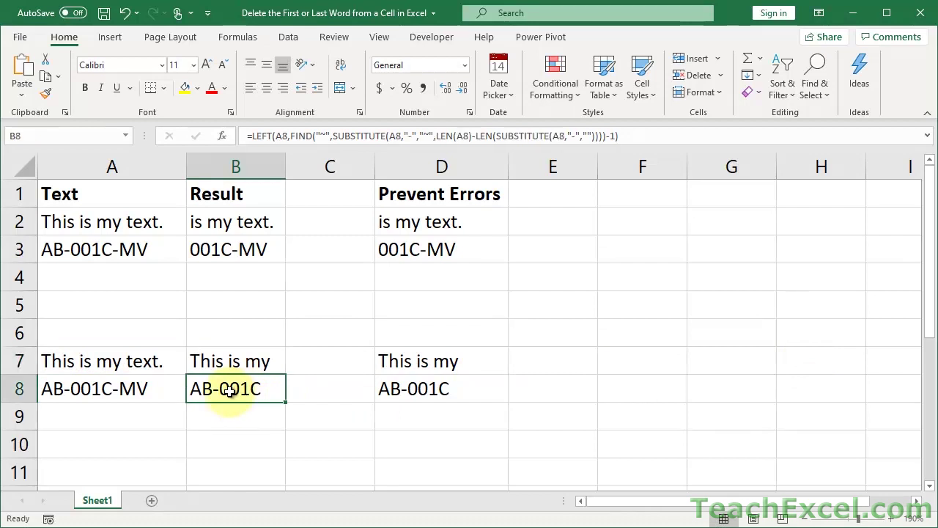
pyautogui.press('F2')
pyautogui.doubleClick(494, 390)
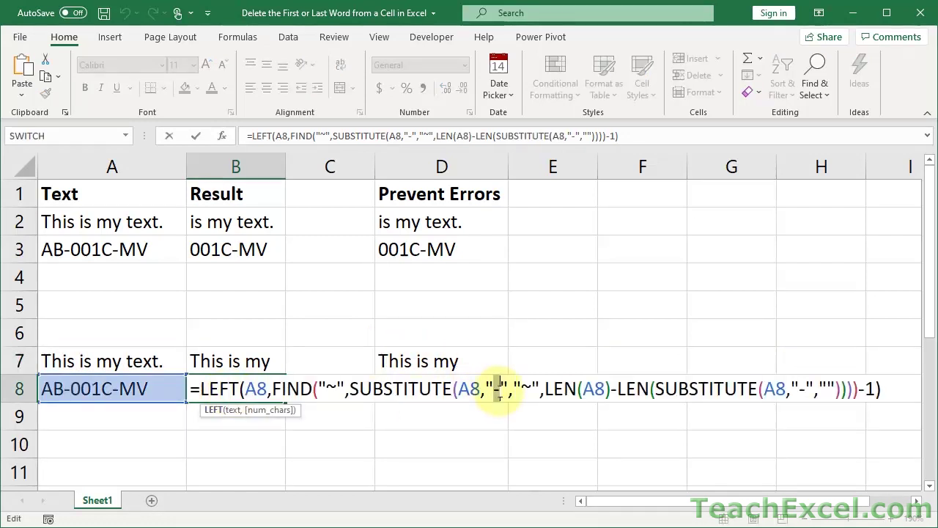
pyautogui.doubleClick(802, 389)
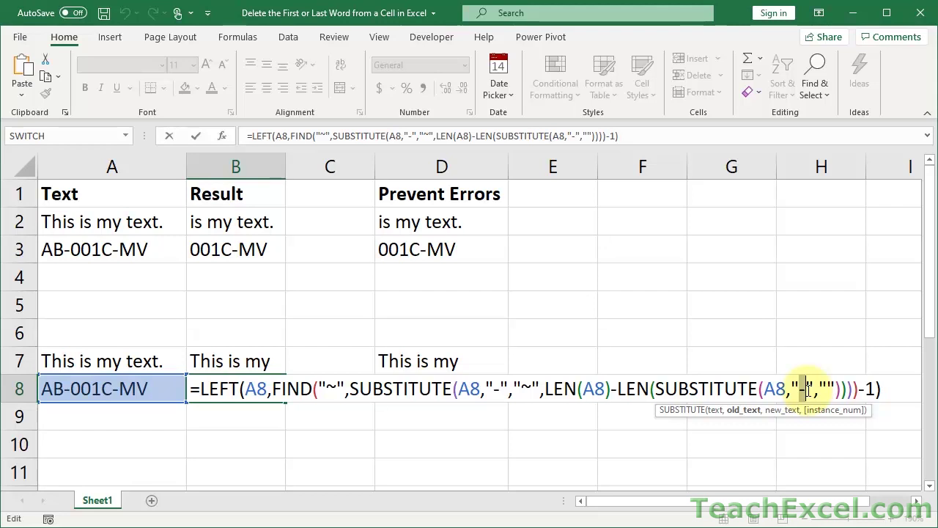
pyautogui.hotkey('ctrl', 'Return')
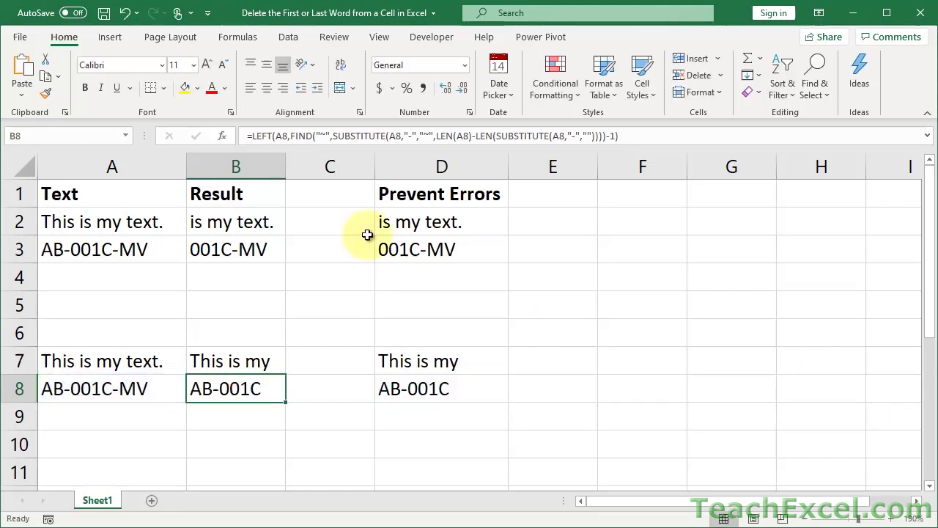
# Inspect the IFERROR version of the first-word removal formula in D2 and leave it as it is
pyautogui.click(415, 223)
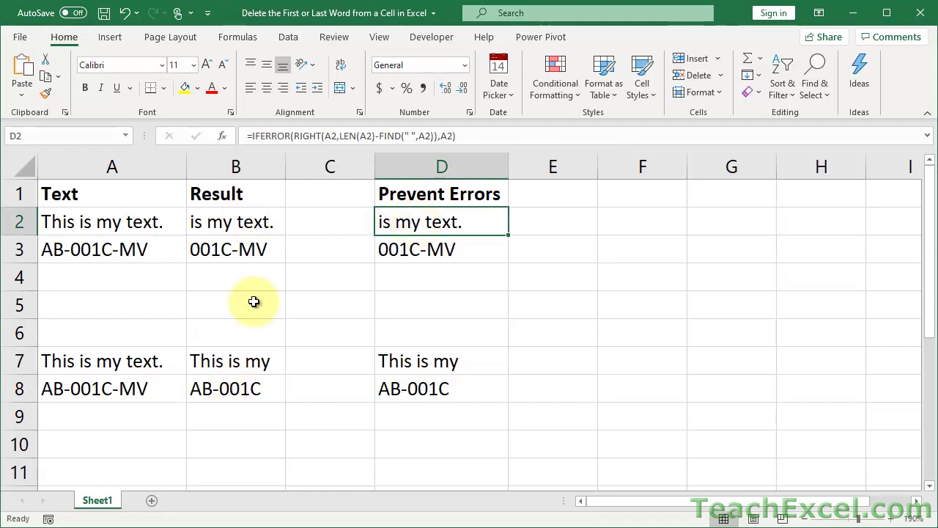
pyautogui.doubleClick(404, 224)
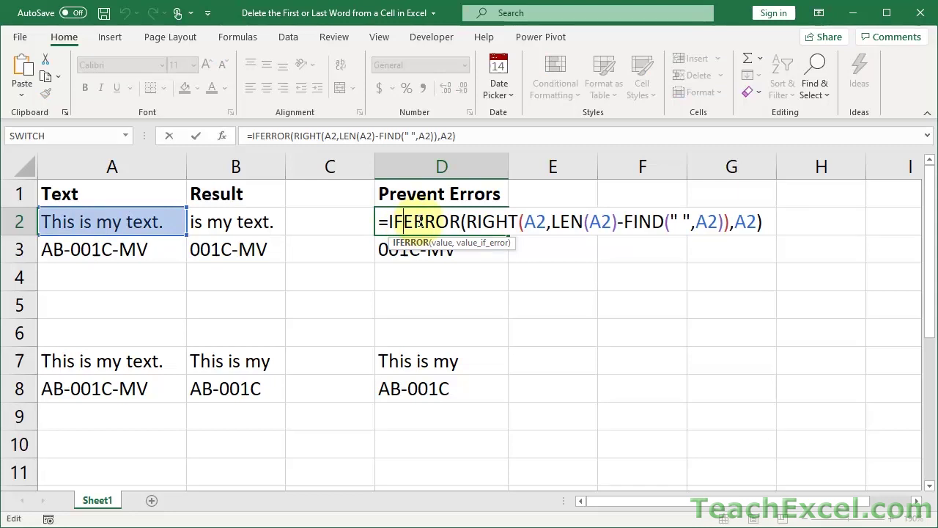
pyautogui.press('Escape')
# Replace the text in A2 with the single word asdf and compare the results in B2 and D2
pyautogui.click(97, 224)
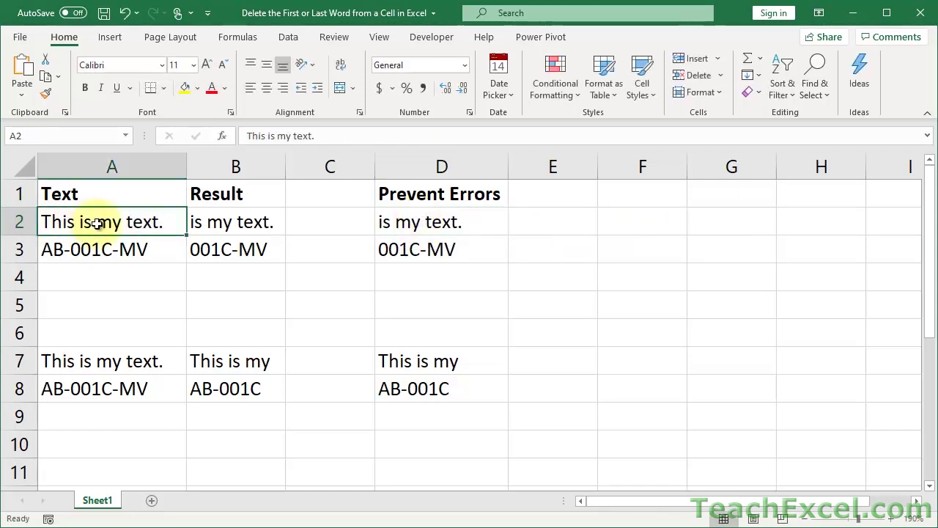
pyautogui.write('asdf')
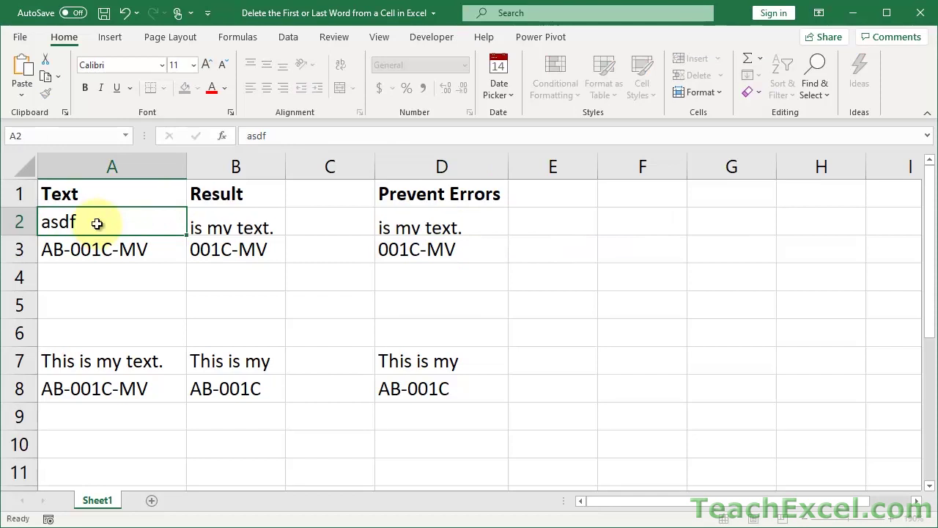
pyautogui.press('Return')
pyautogui.click(199, 224)
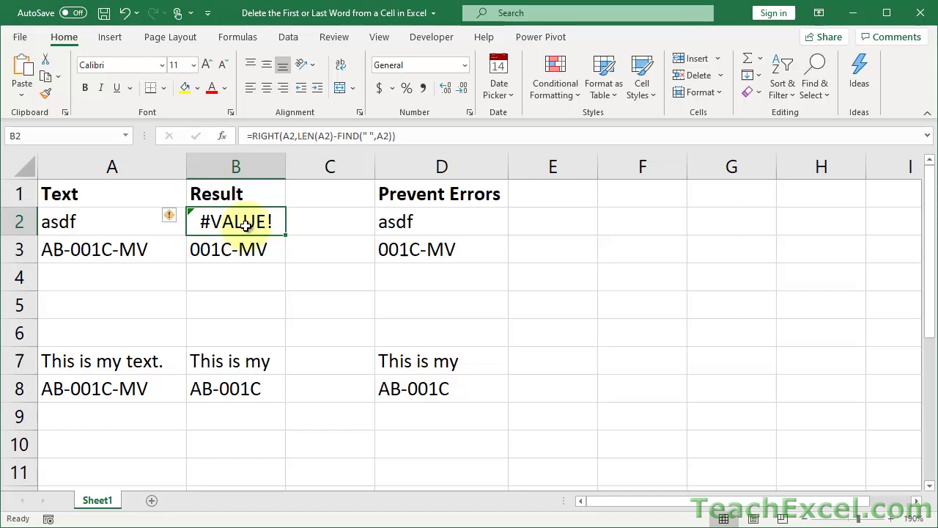
pyautogui.click(408, 221)
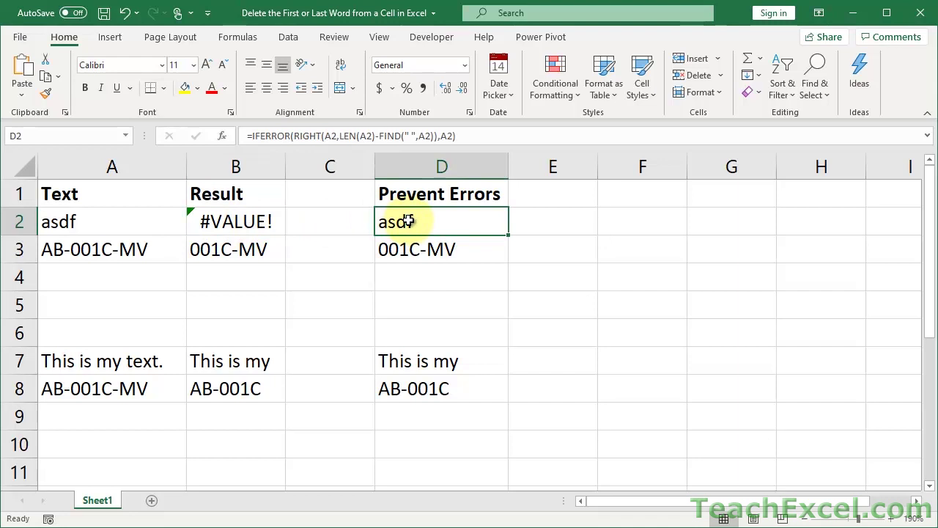
# Examine the IFERROR arguments in D2: the wrapped RIGHT formula and the A2 fallback value
pyautogui.doubleClick(409, 221)
pyautogui.moveTo(467, 221); pyautogui.dragTo(731, 220)
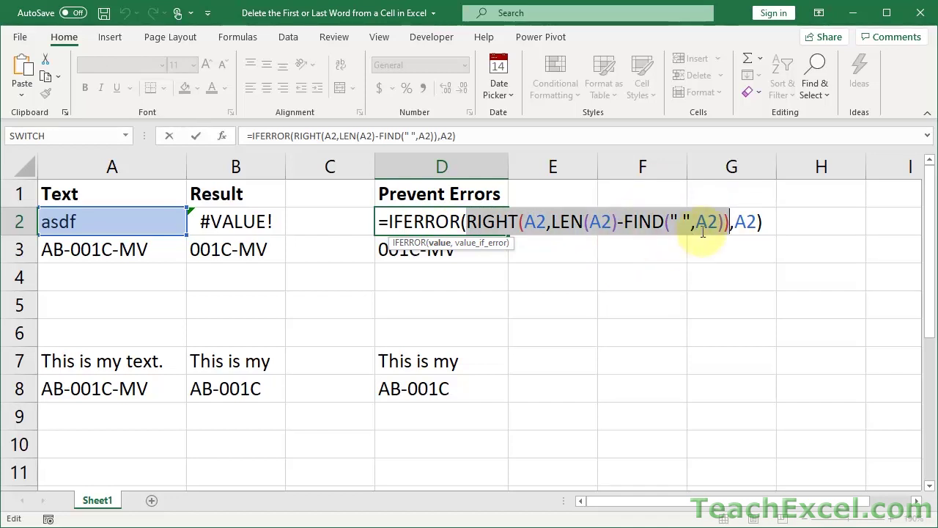
pyautogui.moveTo(759, 221); pyautogui.dragTo(735, 221)
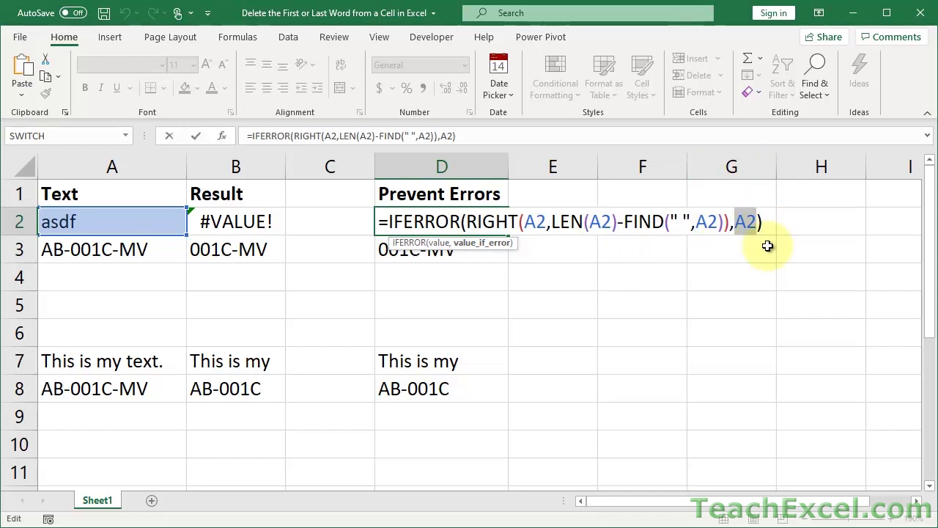
pyautogui.hotkey('ctrl', 'Return')
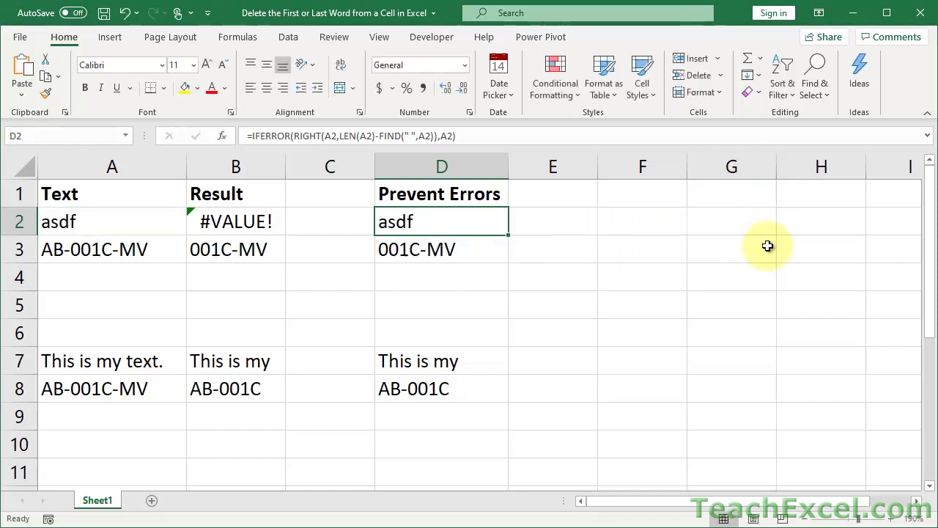
# Undo the last text replacement in A2
pyautogui.click(115, 222)
pyautogui.hotkey('ctrl', 'z')
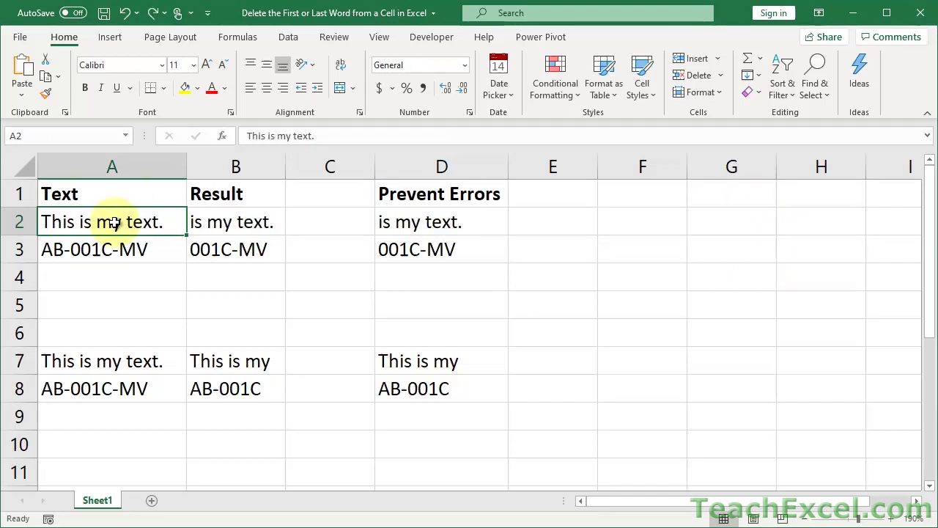
# Inspect the IFERROR formulas in D3, D7 and D8 without changing them
pyautogui.doubleClick(449, 251)
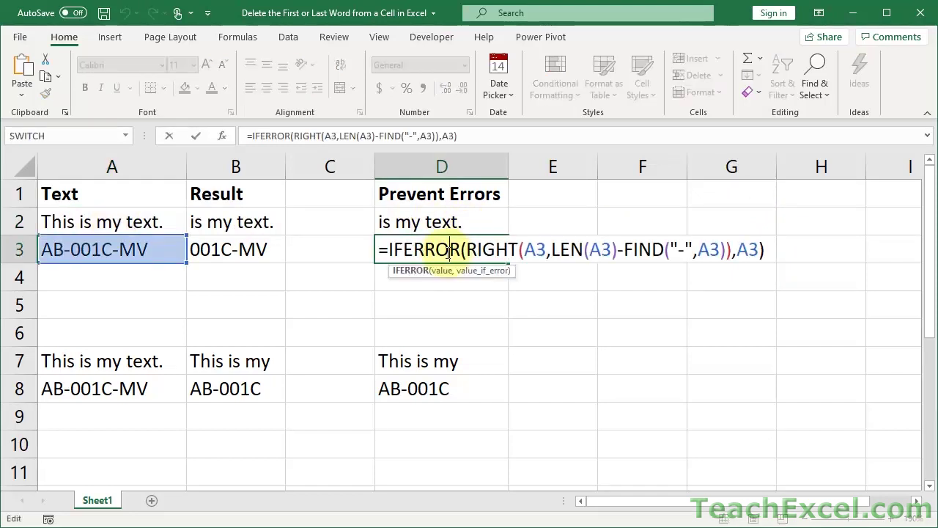
pyautogui.press('Escape')
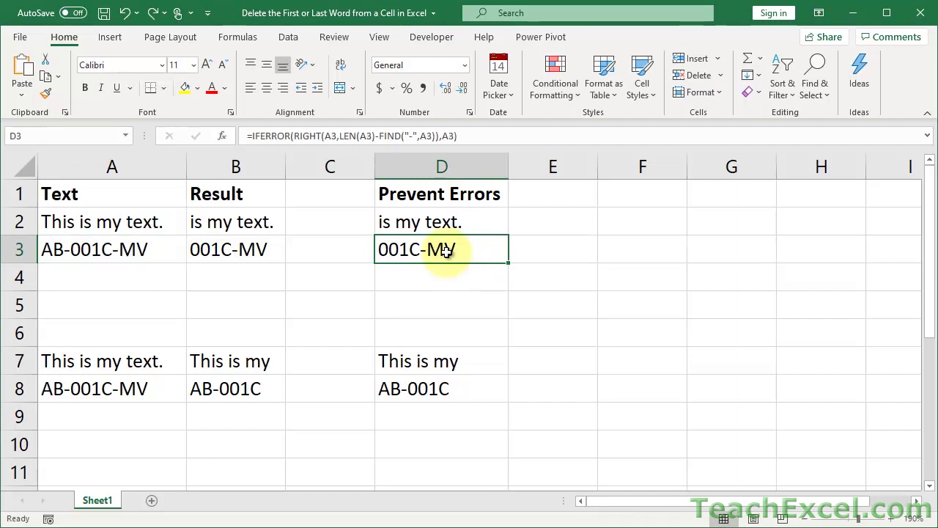
pyautogui.doubleClick(419, 363)
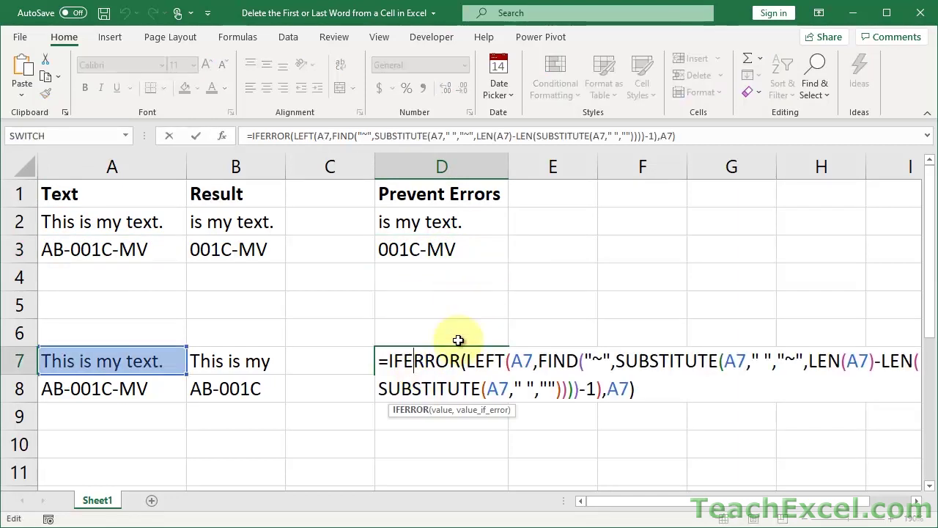
pyautogui.click(422, 394)
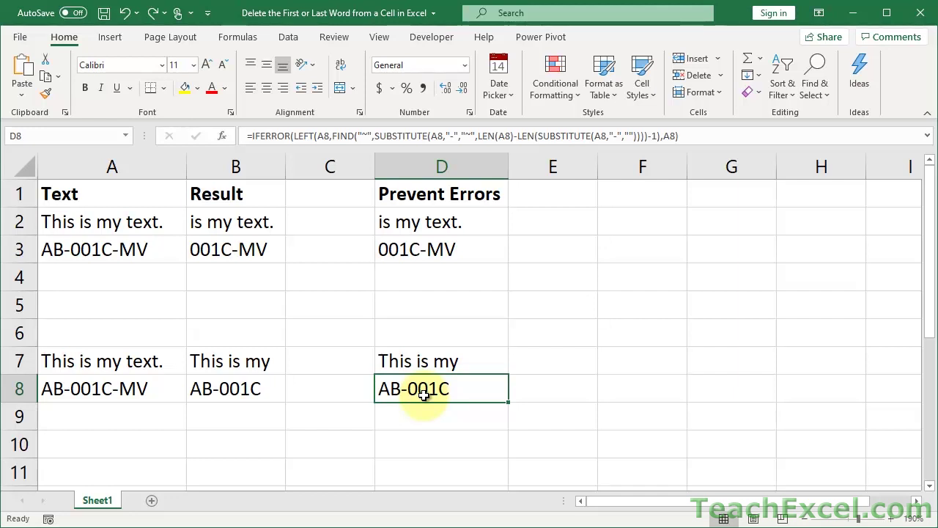
# Examine the tilde placeholder in the FIND and SUBSTITUTE parts of the formula in B8
pyautogui.doubleClick(224, 388)
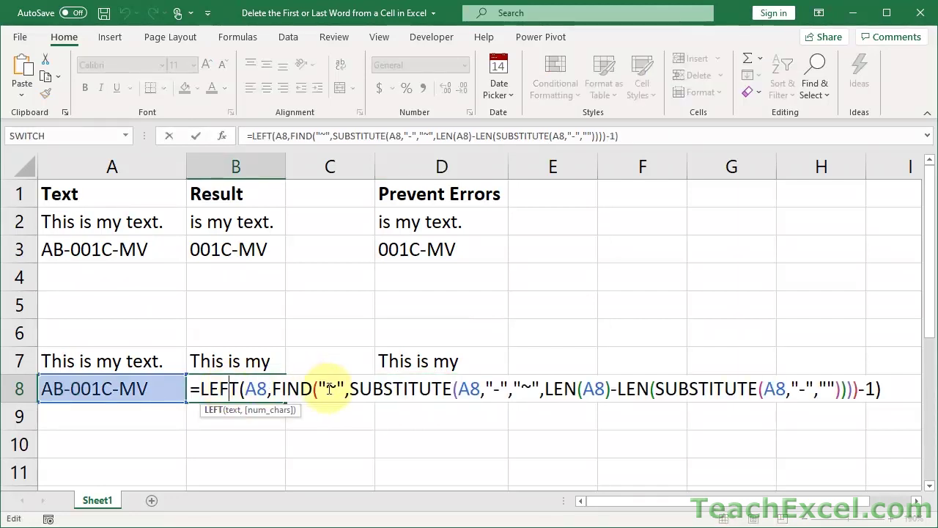
pyautogui.moveTo(326, 388); pyautogui.dragTo(334, 388)
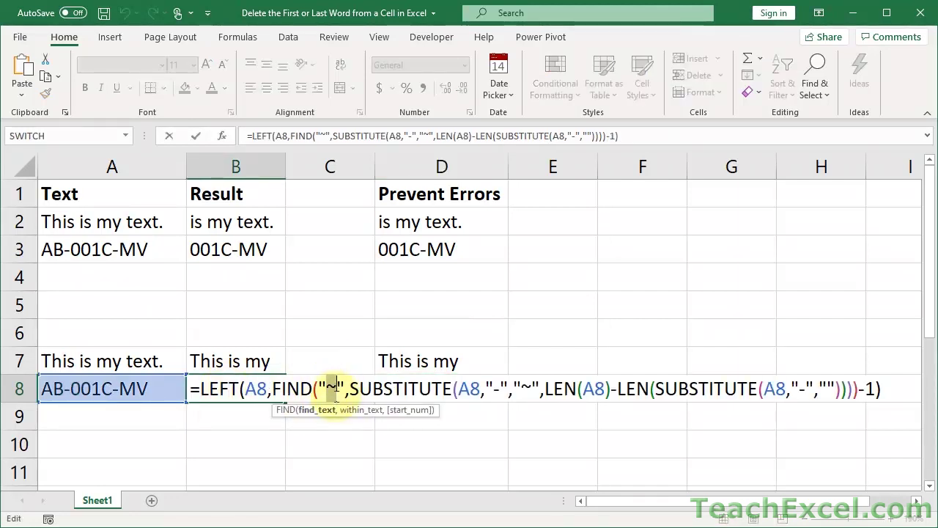
pyautogui.moveTo(521, 388); pyautogui.dragTo(531, 388)
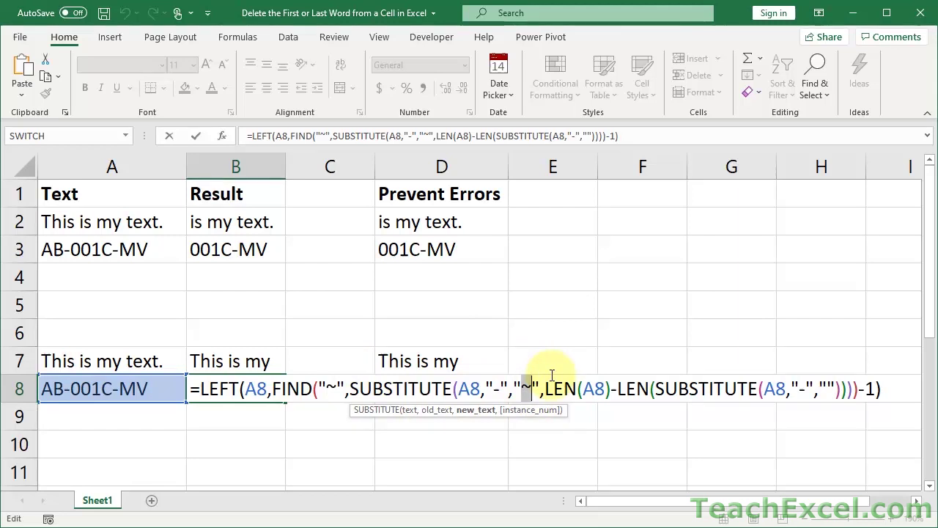
pyautogui.hotkey('ctrl', 'Return')
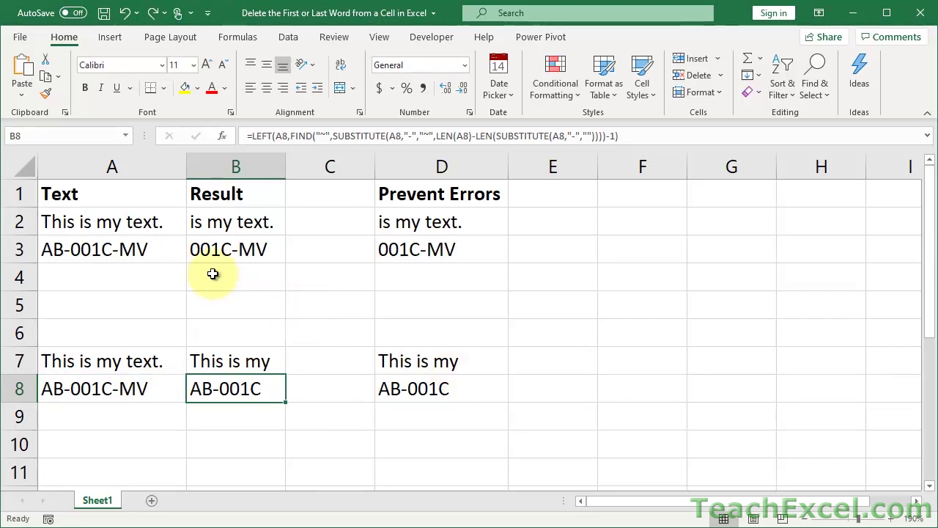
# Examine the RIGHT function and its A2 text argument in the formula in B2
pyautogui.doubleClick(223, 222)
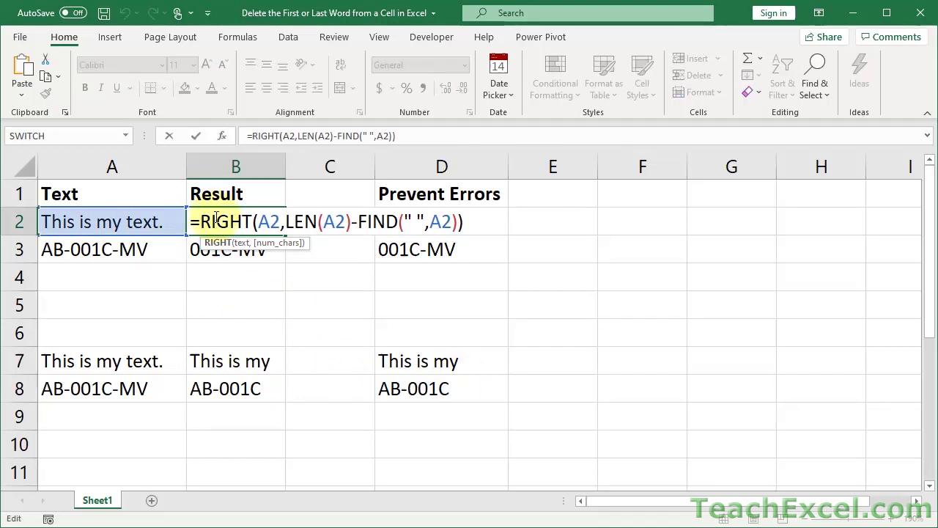
pyautogui.doubleClick(217, 219)
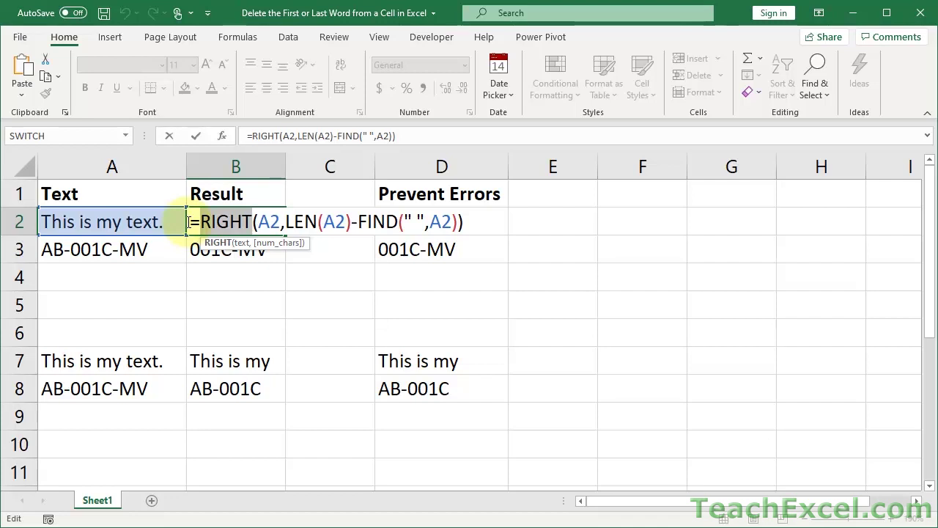
pyautogui.click(270, 222)
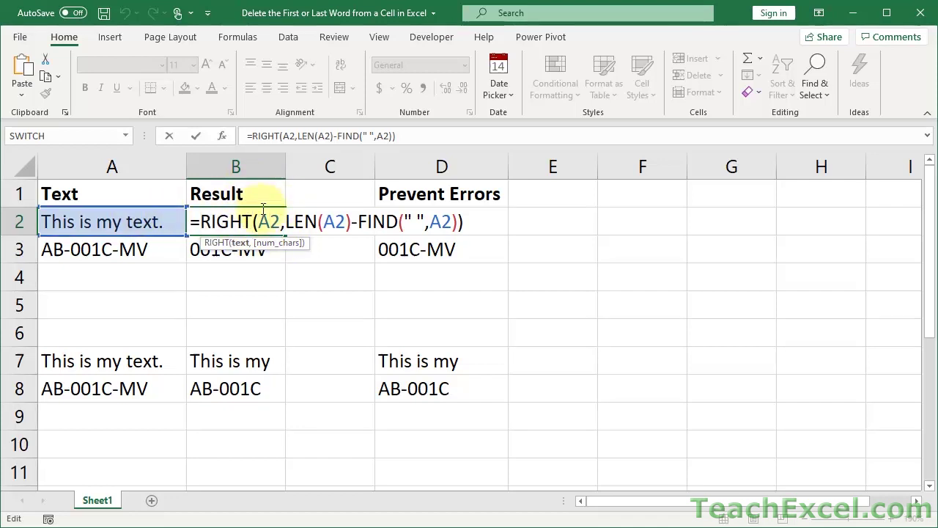
# Try the B2 formula without its LEN and FIND character-count argument, and undo the change
pyautogui.moveTo(287, 221); pyautogui.dragTo(462, 224)
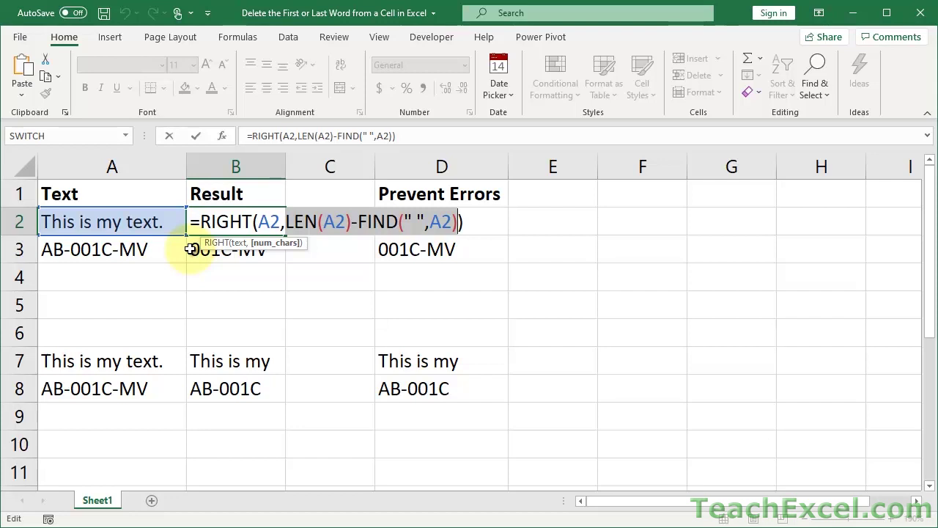
pyautogui.press('BackSpace')
pyautogui.press('BackSpace')
pyautogui.press('Return')
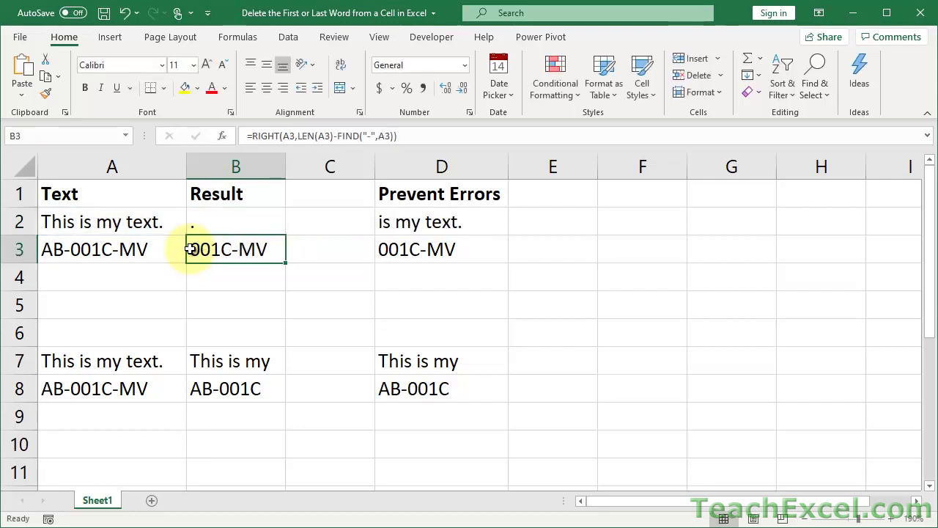
pyautogui.hotkey('ctrl', 'z')
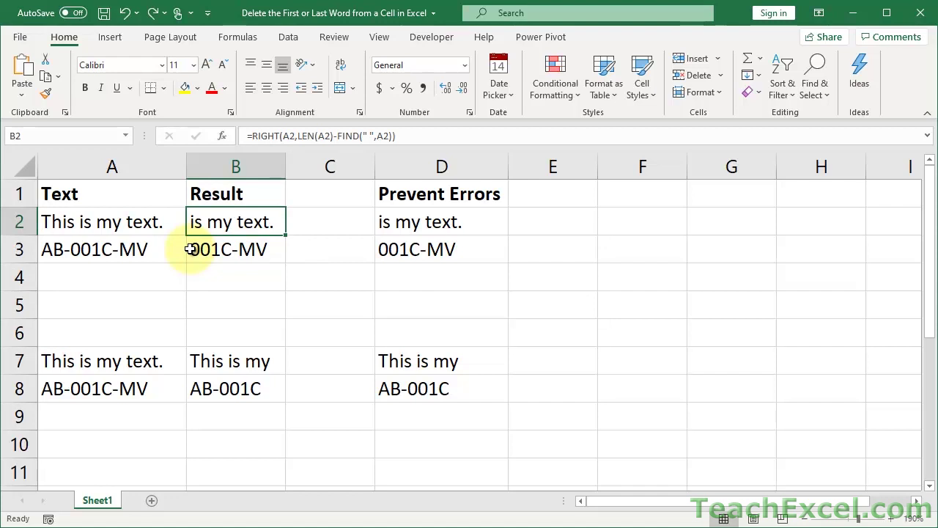
# Examine how LEN(A2) and the FIND part that searches for a space form the character count in B2
pyautogui.doubleClick(264, 211)
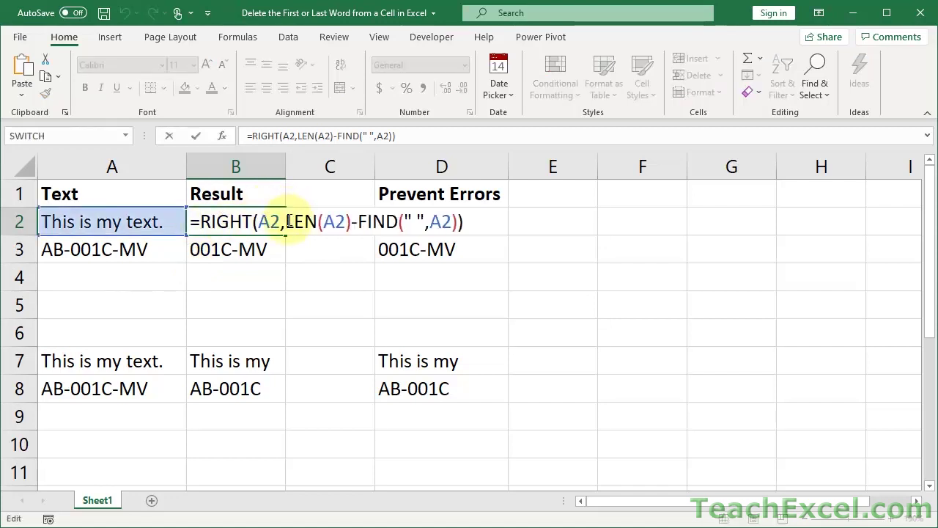
pyautogui.moveTo(288, 221); pyautogui.dragTo(453, 213)
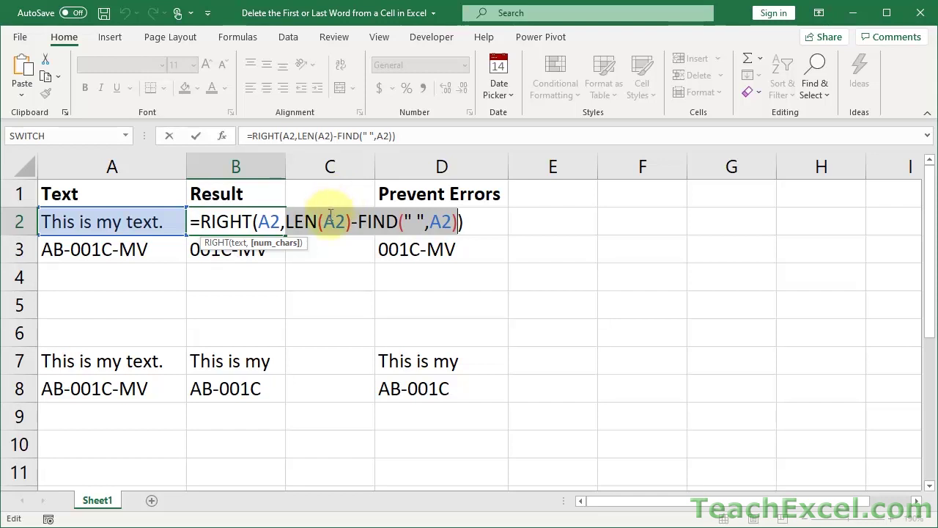
pyautogui.click(326, 220)
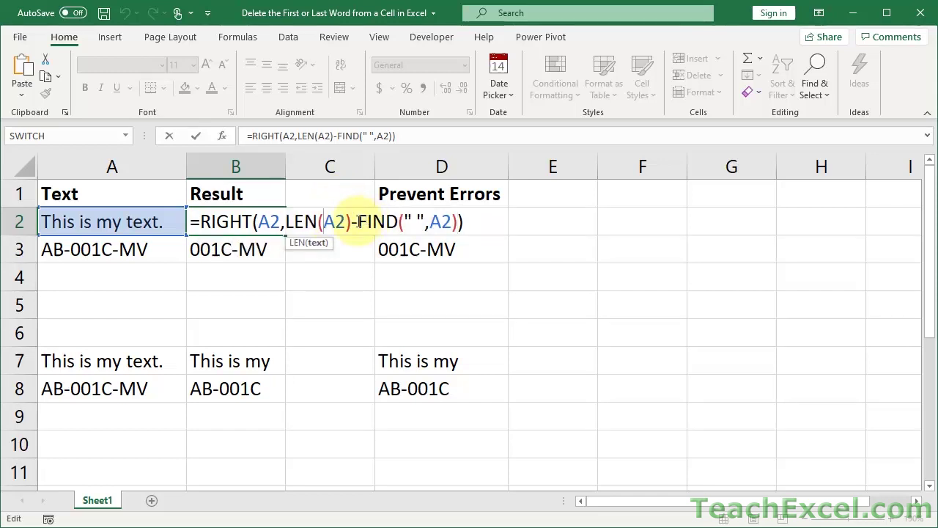
pyautogui.moveTo(358, 222); pyautogui.dragTo(462, 220)
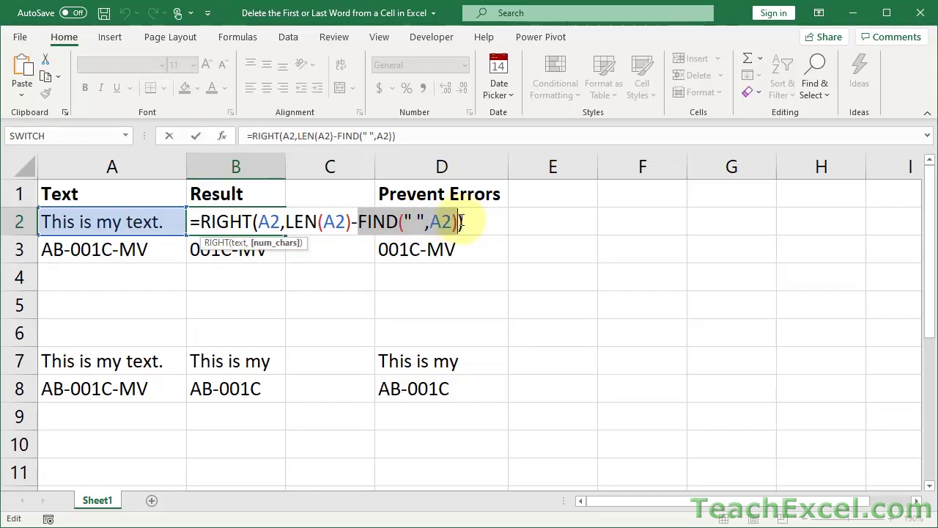
pyautogui.moveTo(404, 221); pyautogui.dragTo(424, 223)
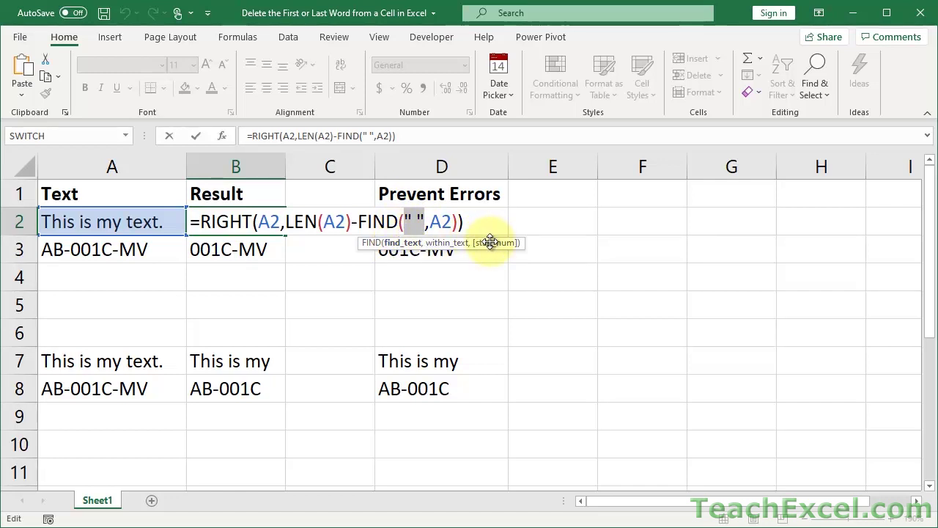
pyautogui.click(408, 222)
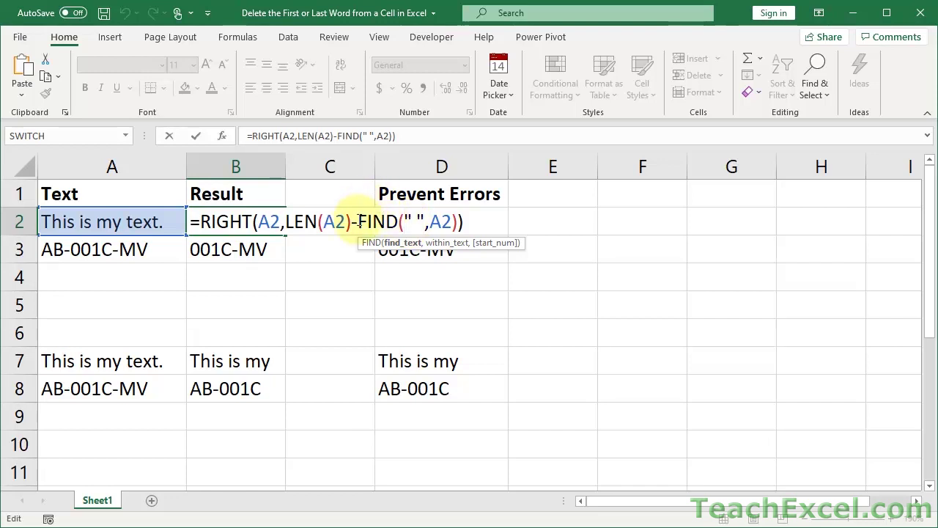
# Temporarily reduce the FIND part to 5, LEN(A2) to 16 and their difference to 11 in B2's formula, and discard the edit
pyautogui.moveTo(358, 223); pyautogui.dragTo(464, 222)
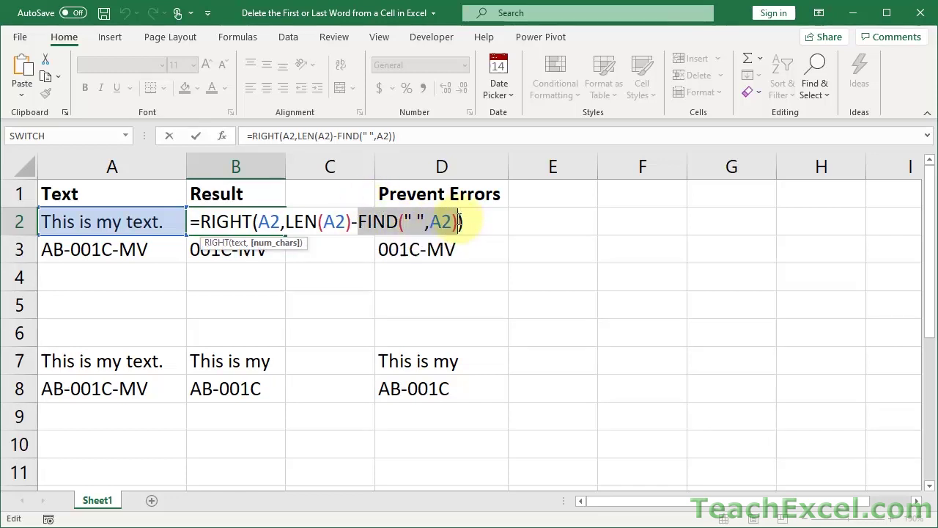
pyautogui.write('5')
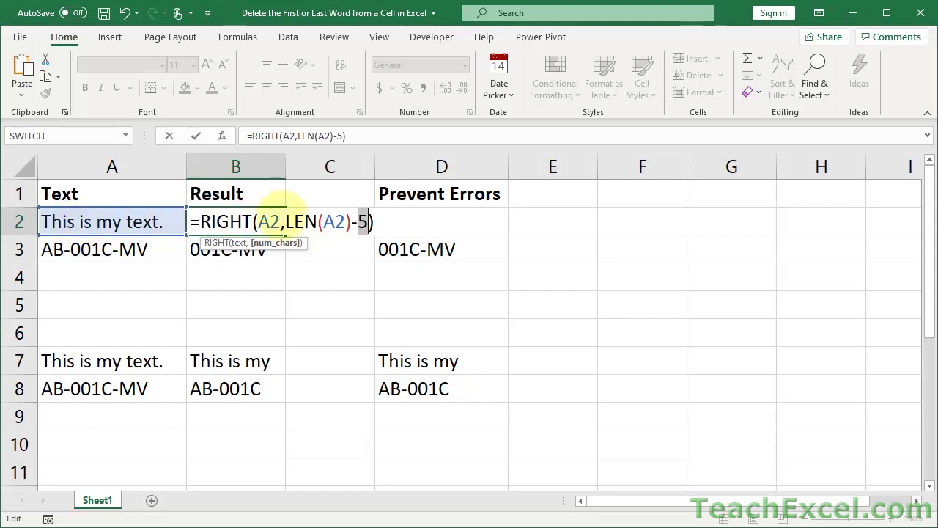
pyautogui.moveTo(284, 220)
pyautogui.mouseDown()
pyautogui.moveTo(347, 219)
pyautogui.moveTo(279, 224)
pyautogui.moveTo(288, 228)
pyautogui.mouseUp()
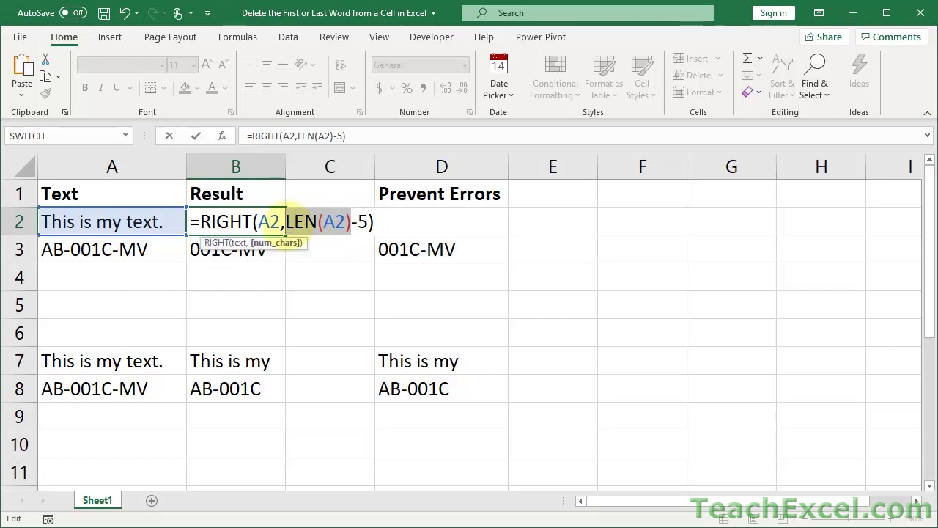
pyautogui.press('F9')
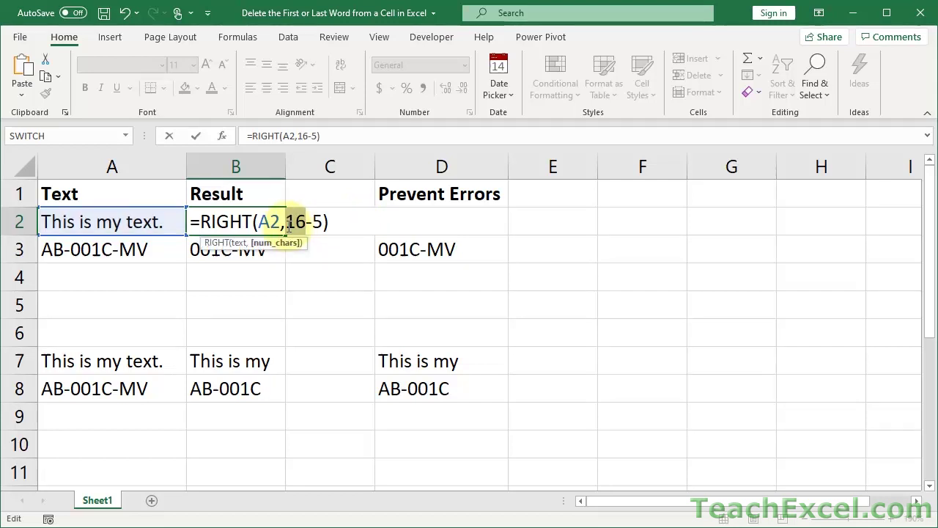
pyautogui.doubleClick(316, 222)
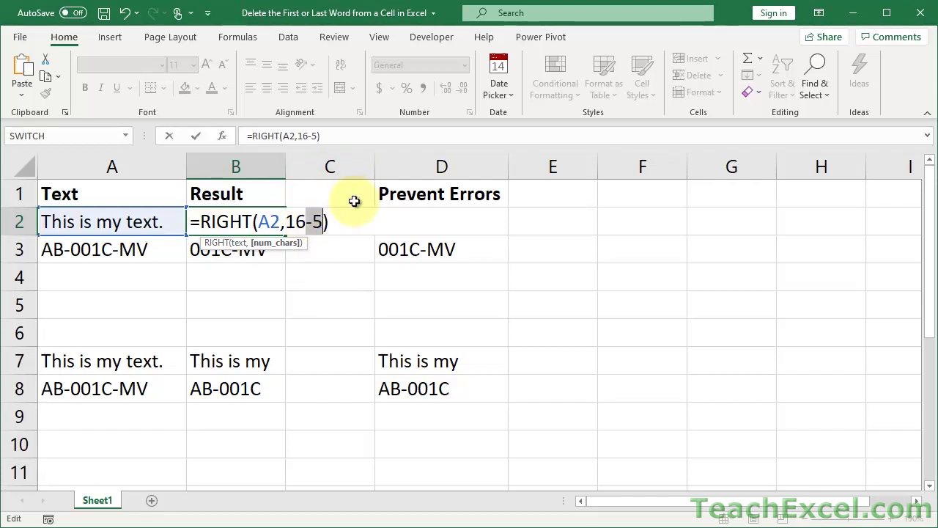
pyautogui.moveTo(290, 223); pyautogui.dragTo(324, 222)
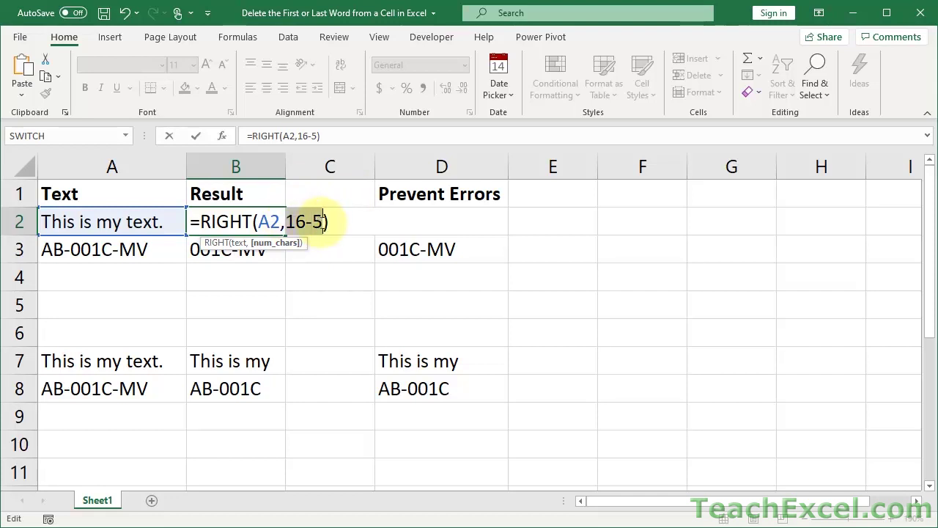
pyautogui.write('11')
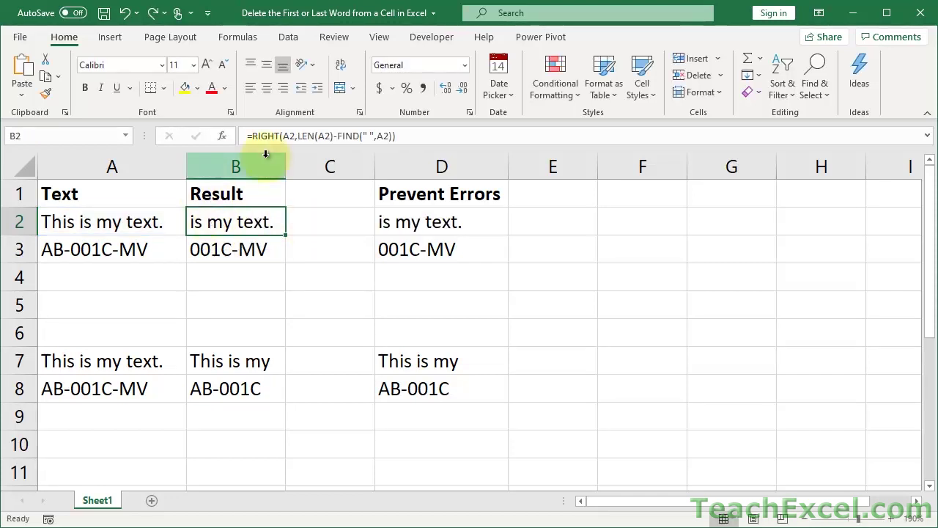
# Inspect the hyphen-based first-word removal formula in B3, including its LEN(A3) part, and leave it as it is
pyautogui.click(238, 247)
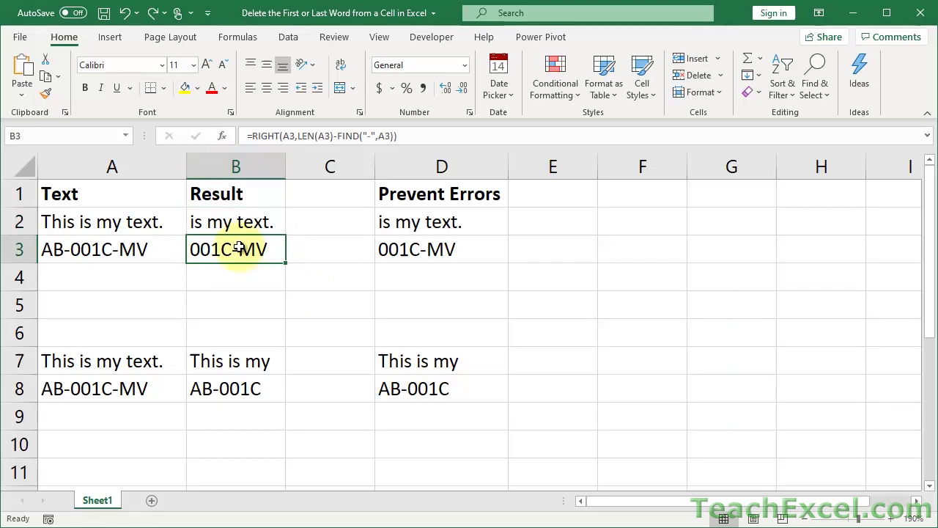
pyautogui.doubleClick(238, 247)
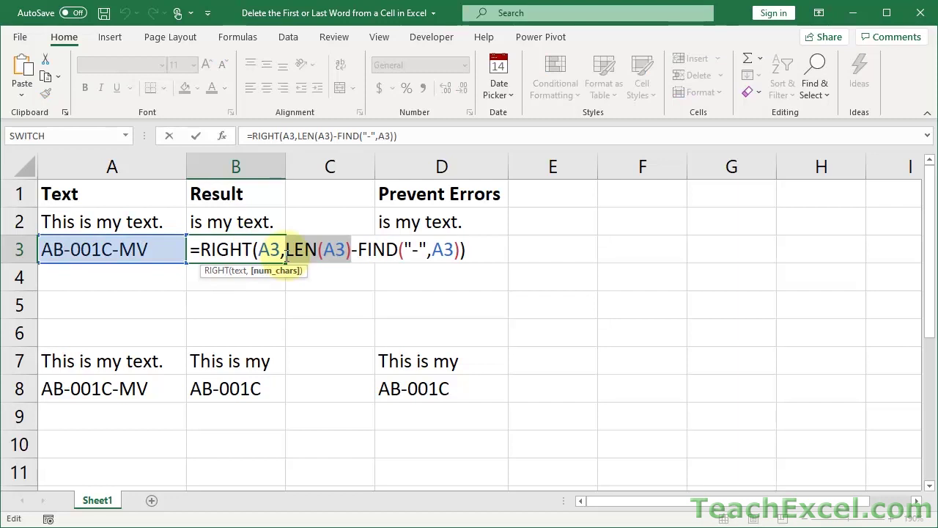
pyautogui.press('Return')
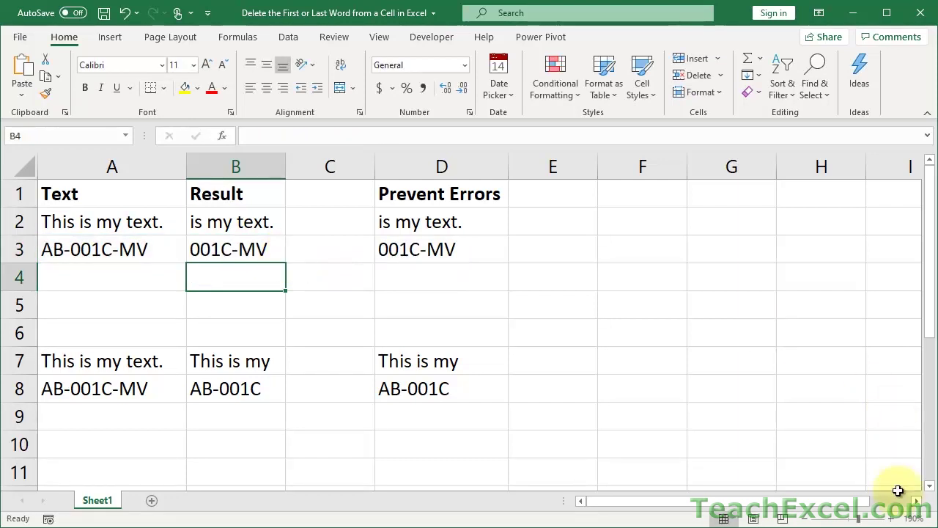
# Compare the first-word removal formula in B2 with the last-word removal formula in B7, leaving both unchanged
pyautogui.click(930, 485)
pyautogui.click(929, 486)
pyautogui.click(930, 485)
pyautogui.click(929, 486)
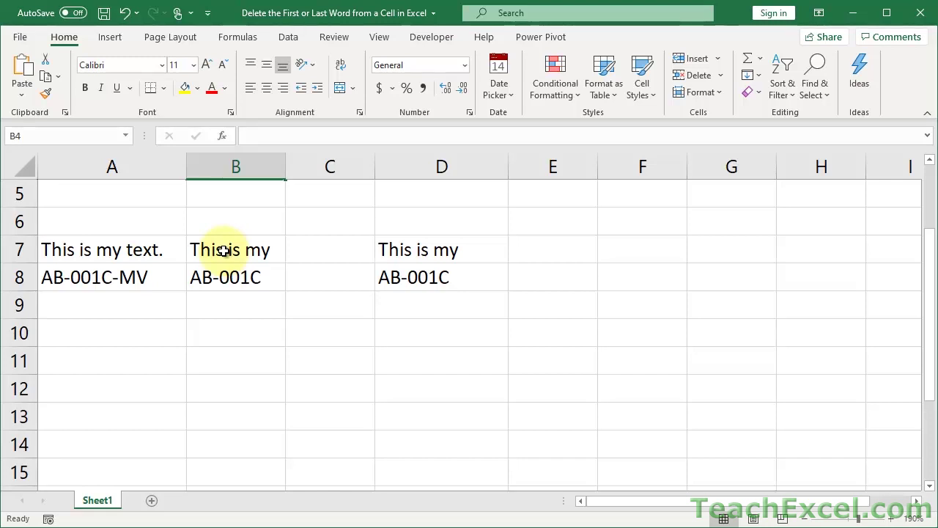
pyautogui.scroll(2, 224, 250)
pyautogui.click(205, 223)
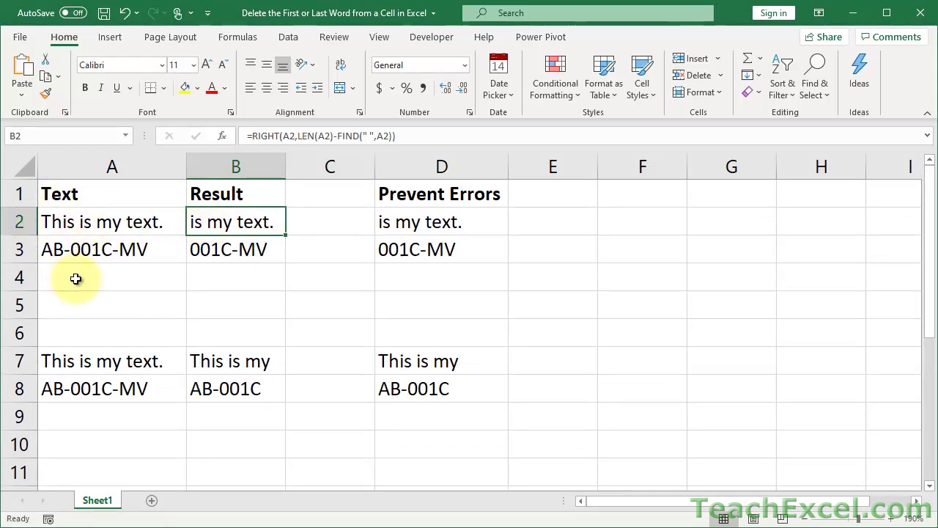
pyautogui.click(239, 369)
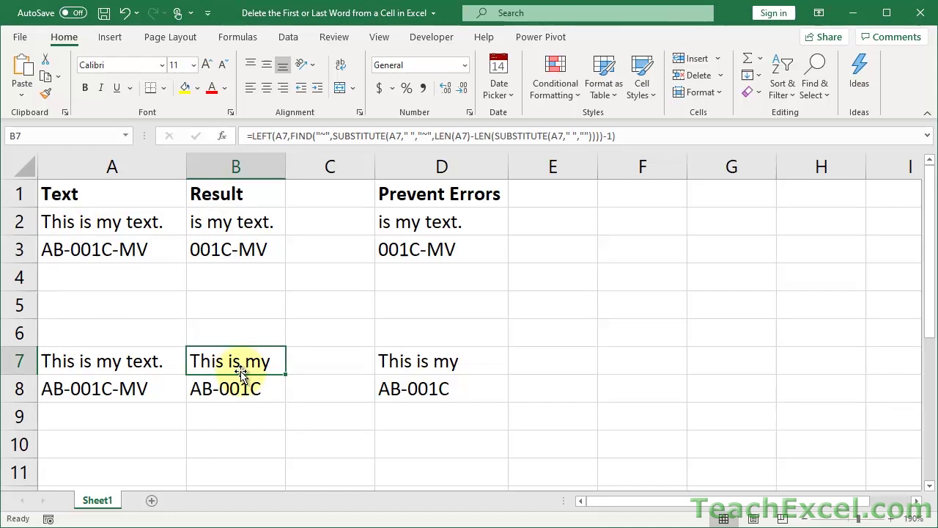
pyautogui.scroll(-2, 242, 371)
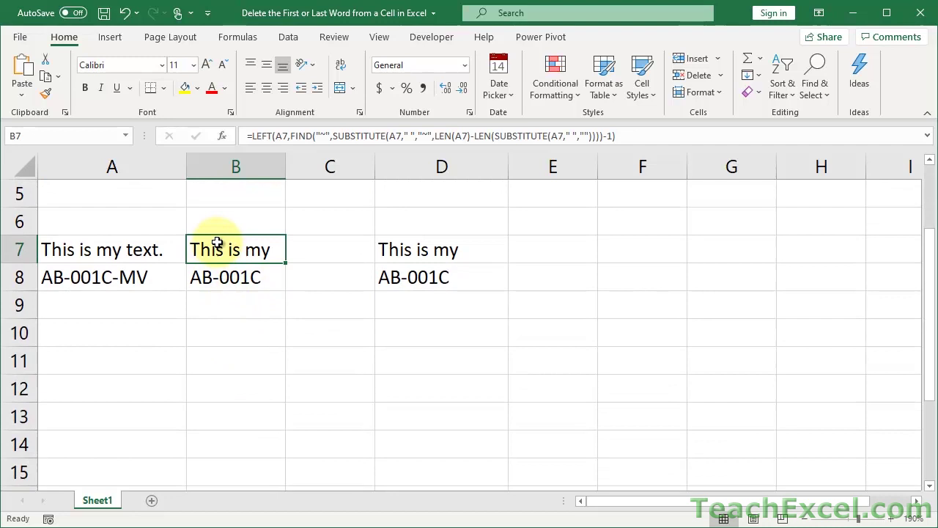
pyautogui.doubleClick(213, 248)
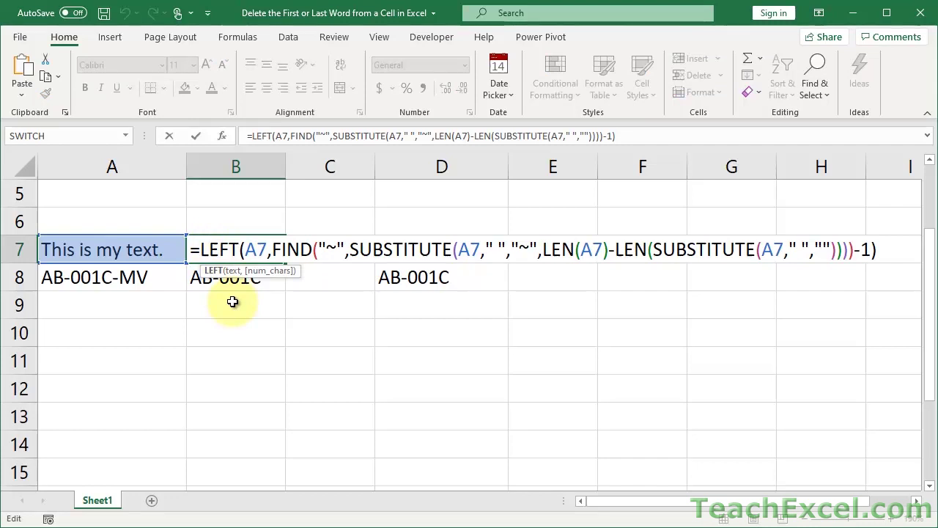
pyautogui.press('Escape')
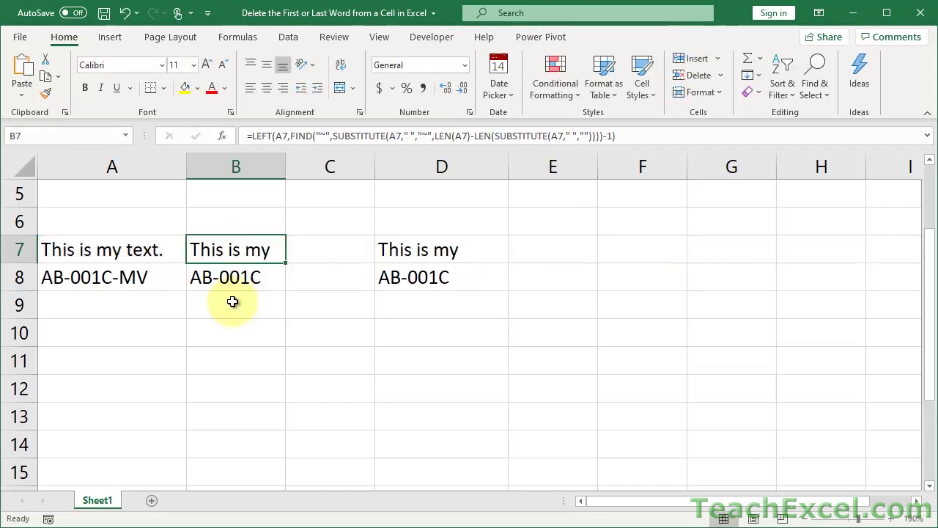
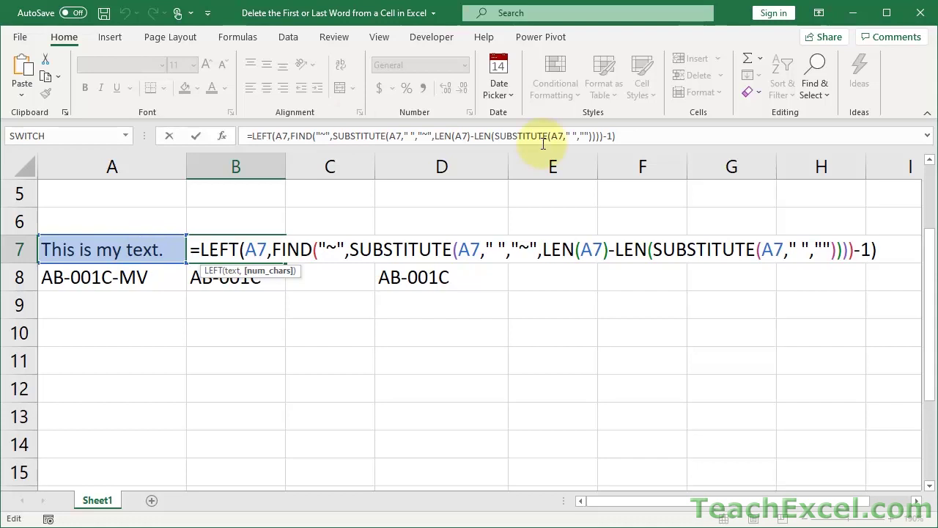
# Examine the LEN(A7) minus LEN(SUBSTITUTE) part of B7's formula, including the inner SUBSTITUTE's text, space and empty-string arguments
pyautogui.moveTo(542, 249); pyautogui.dragTo(843, 253)
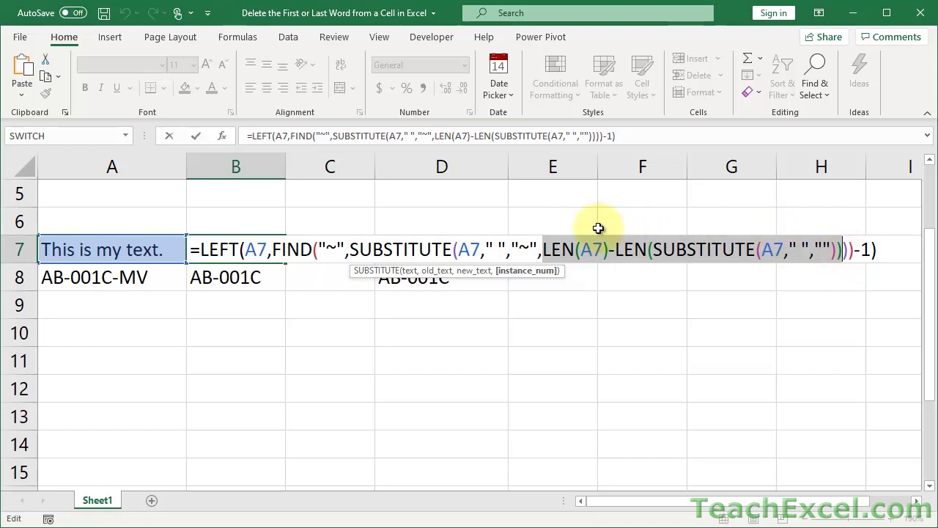
pyautogui.moveTo(545, 249); pyautogui.dragTo(608, 250)
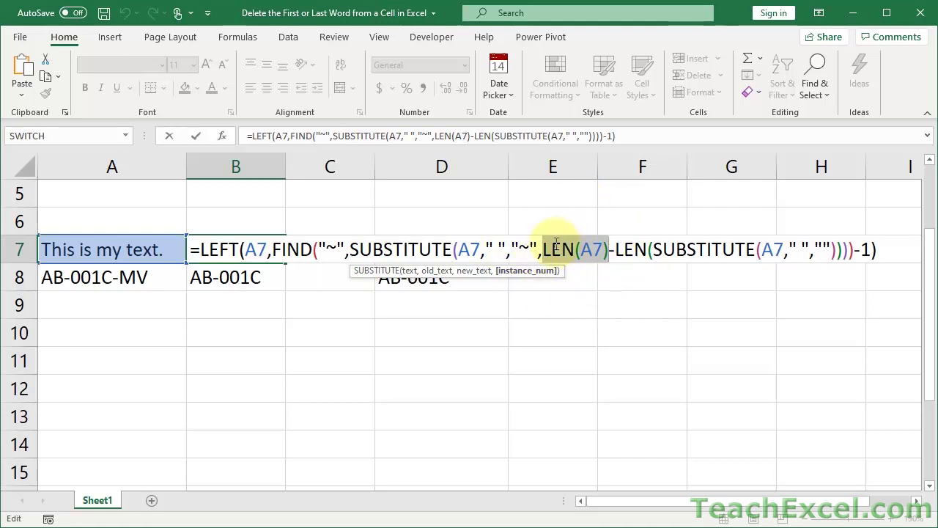
pyautogui.moveTo(654, 251); pyautogui.dragTo(836, 251)
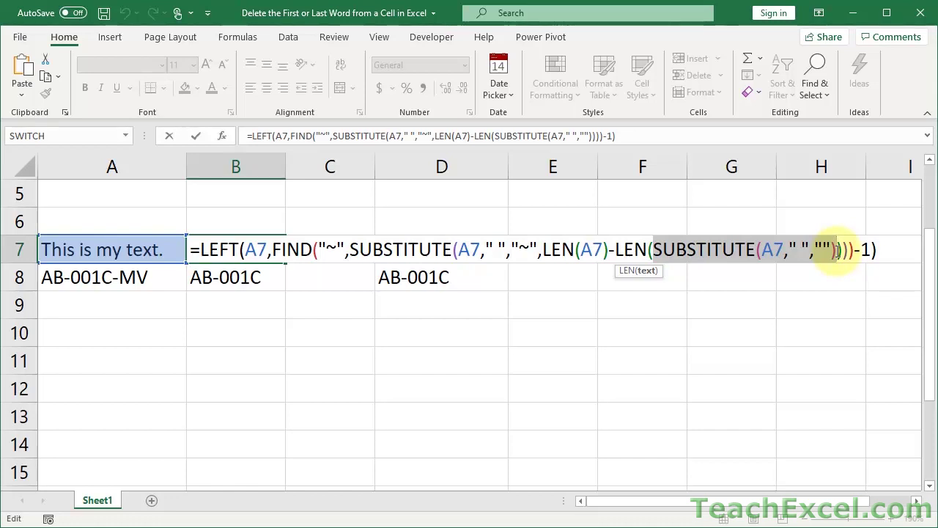
pyautogui.click(763, 249)
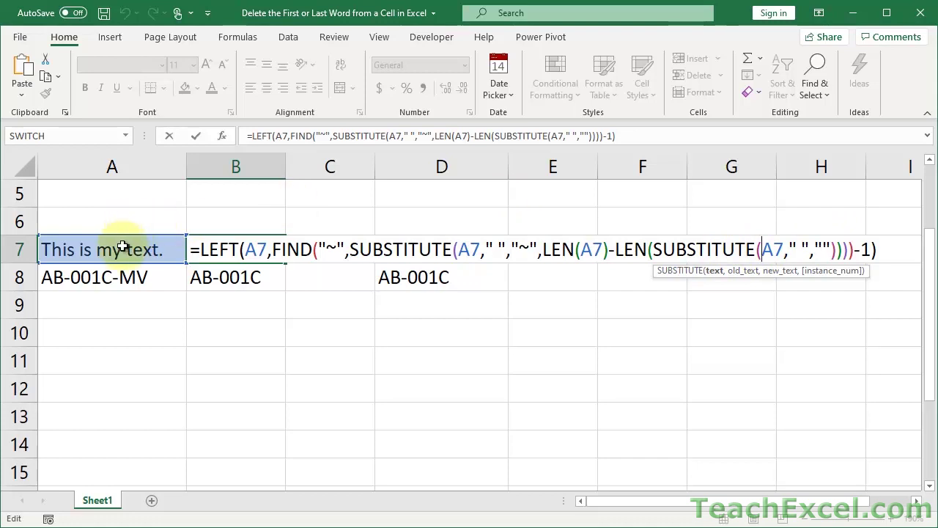
pyautogui.click(801, 250)
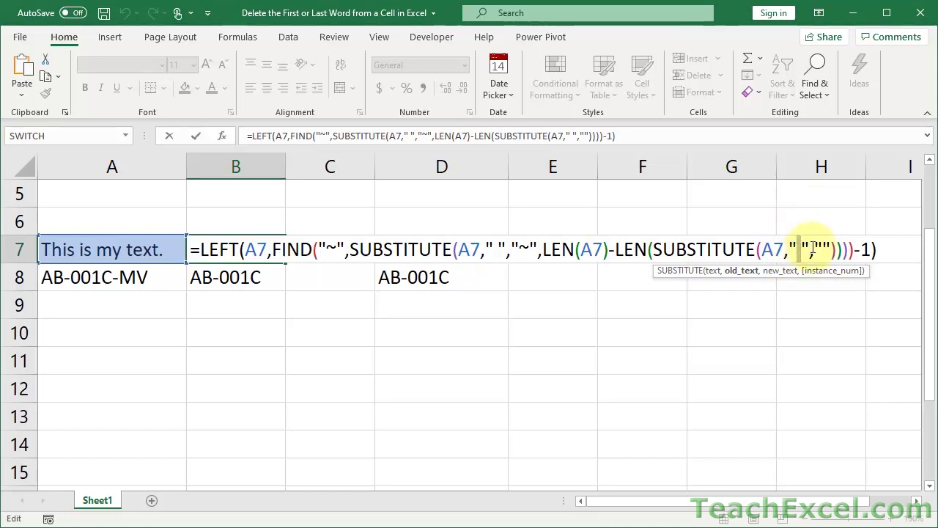
pyautogui.moveTo(814, 250); pyautogui.dragTo(831, 249)
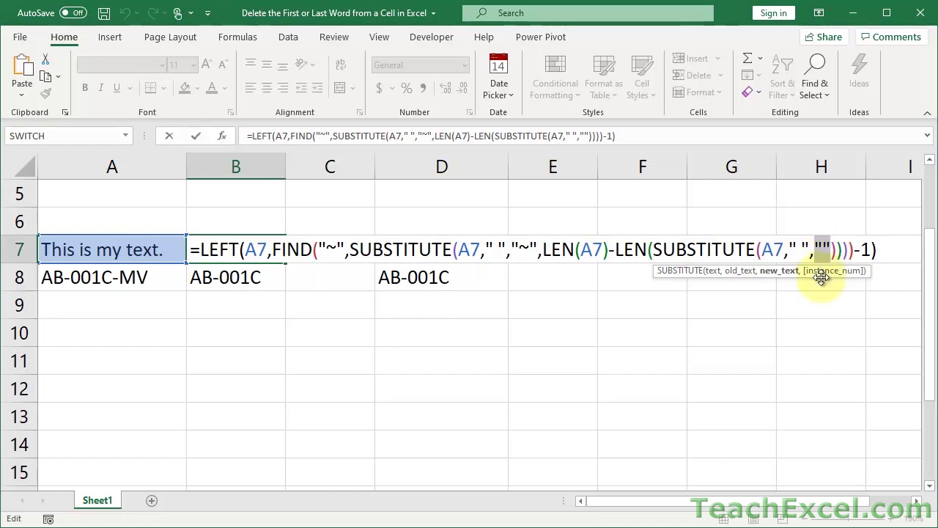
pyautogui.click(802, 250)
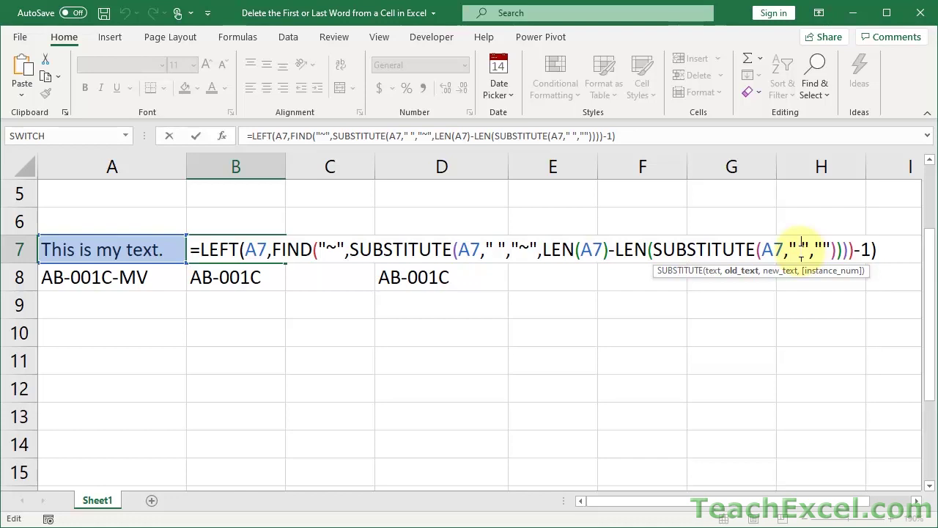
# Temporarily evaluate the inner SUBSTITUTE(A7," ","") part within B7's formula, and undo the replacement
pyautogui.moveTo(653, 249); pyautogui.dragTo(840, 255)
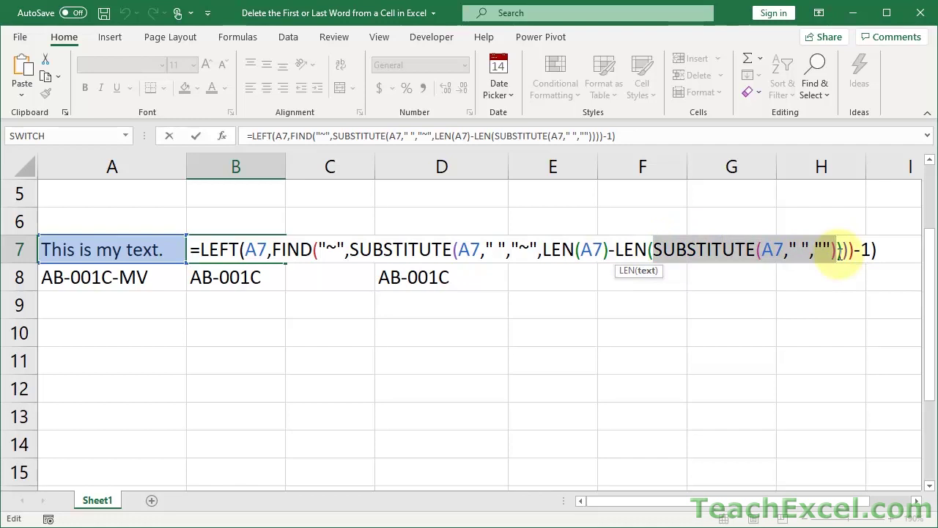
pyautogui.press('F9')
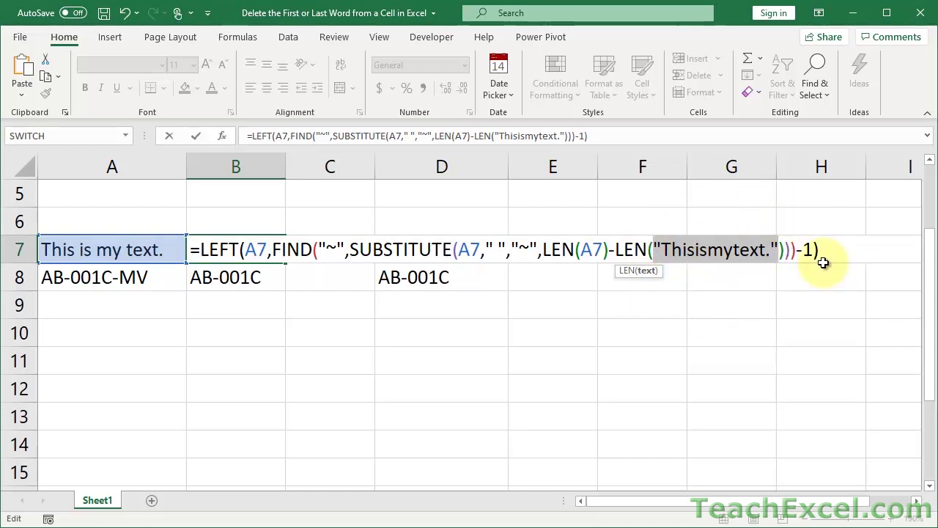
pyautogui.doubleClick(632, 250)
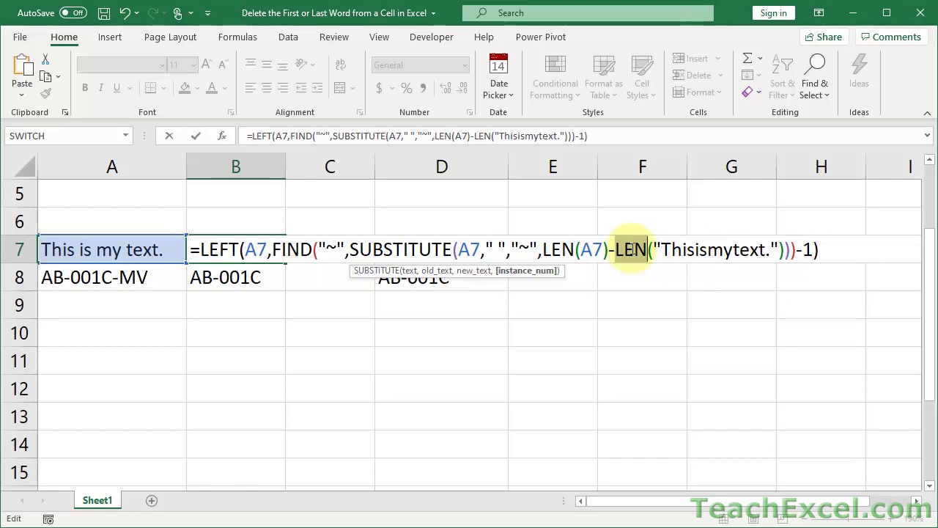
pyautogui.hotkey('ctrl', 'z')
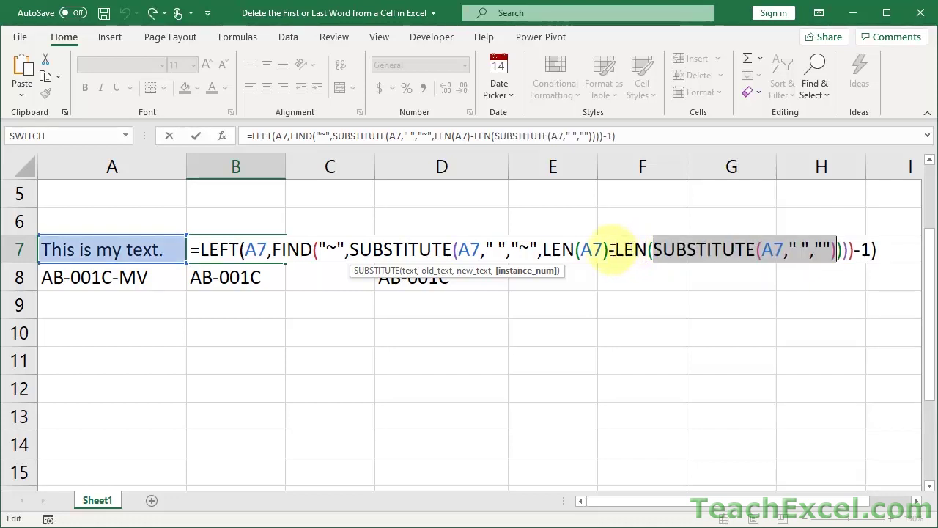
# Temporarily evaluate LEN(SUBSTITUTE(A7," ","")) and LEN(A7) within B7's formula, and discard the edit
pyautogui.click(613, 249)
pyautogui.moveTo(613, 250); pyautogui.dragTo(844, 249)
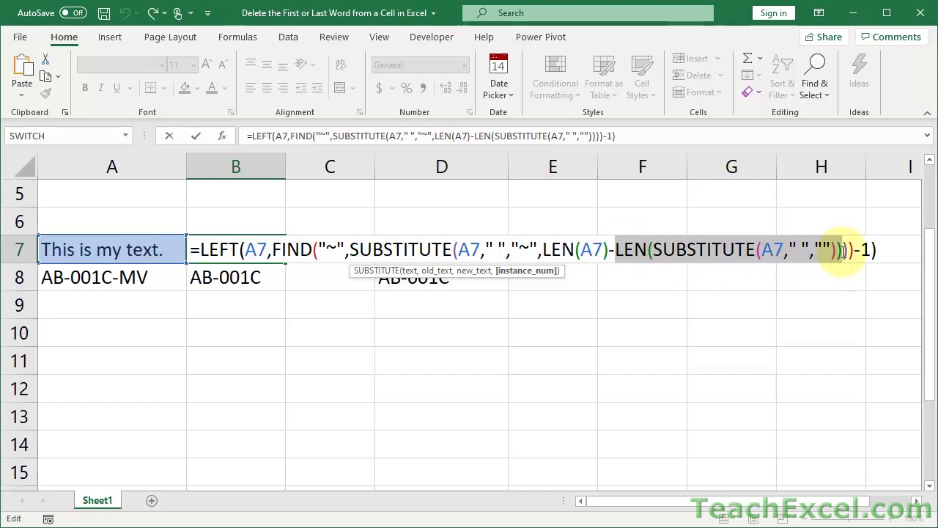
pyautogui.press('F9')
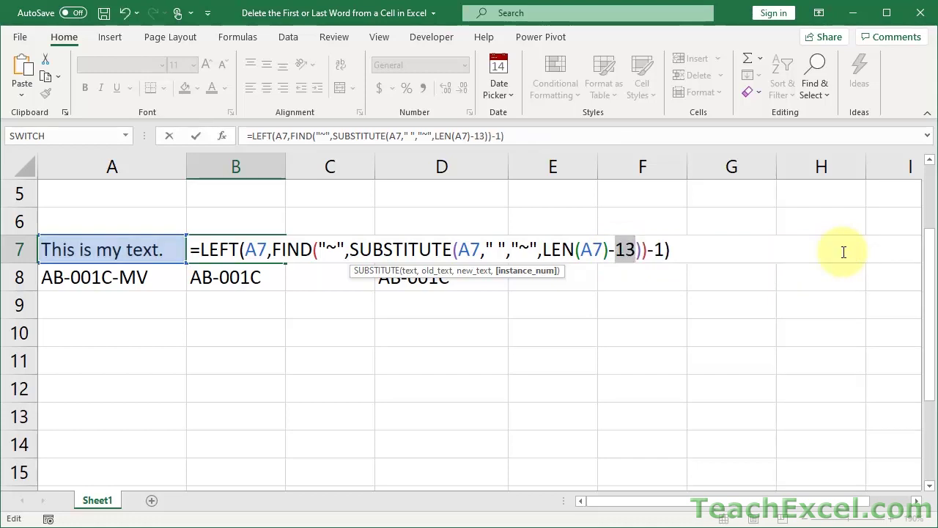
pyautogui.moveTo(542, 250); pyautogui.dragTo(608, 249)
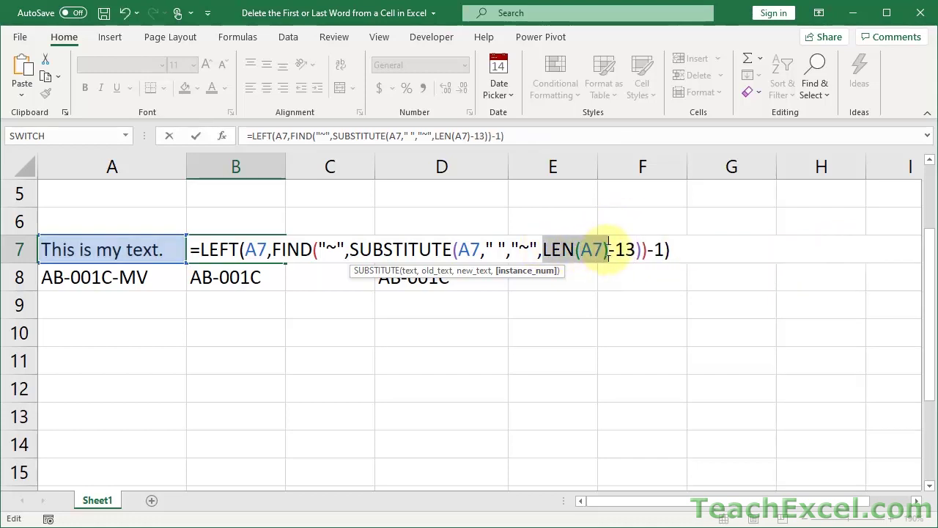
pyautogui.press('F9')
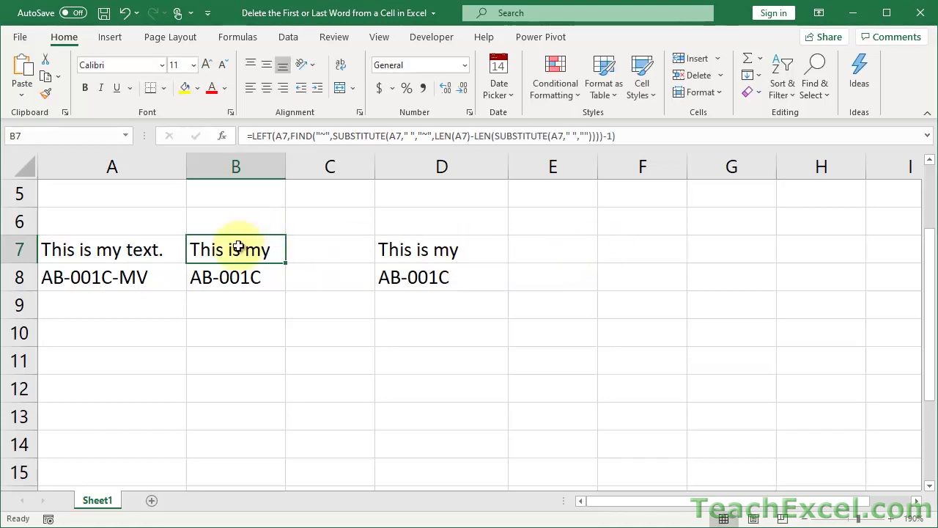
# Examine the outer SUBSTITUTE in B7's formula: its A7, space and "~" arguments and the LEN difference used as instance number
pyautogui.doubleClick(234, 249)
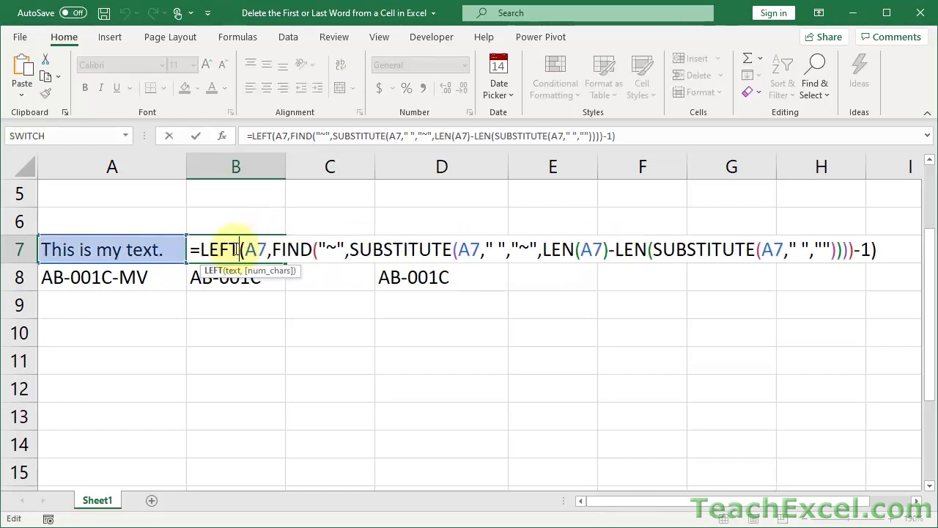
pyautogui.moveTo(543, 249); pyautogui.dragTo(609, 250)
pyautogui.moveTo(682, 250); pyautogui.dragTo(849, 253)
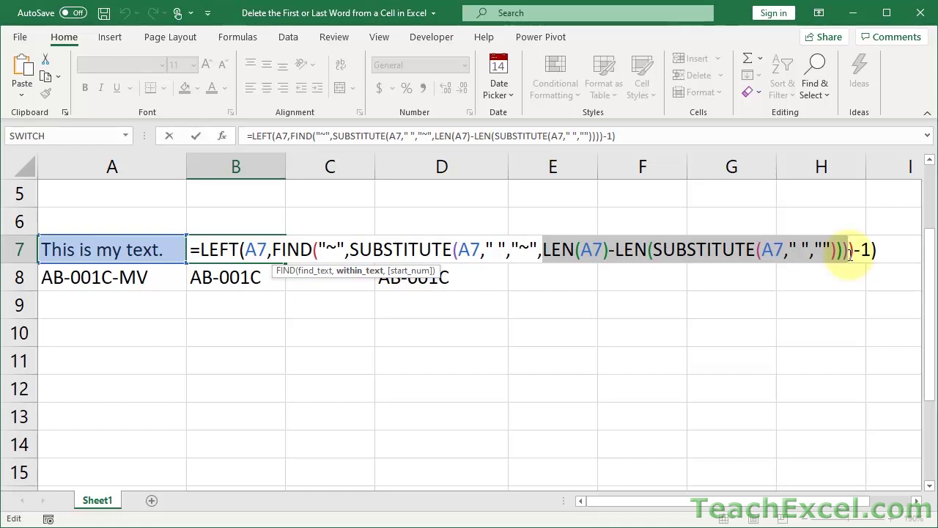
pyautogui.doubleClick(406, 249)
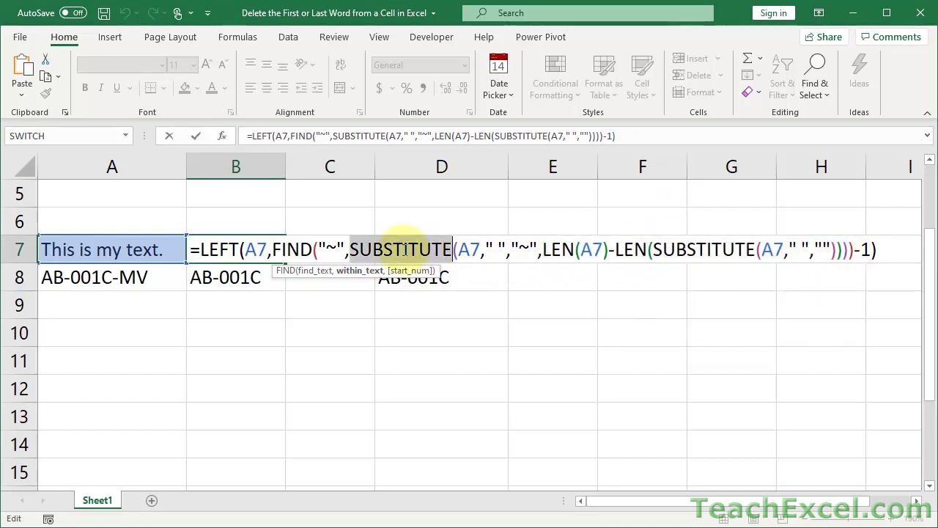
pyautogui.click(463, 249)
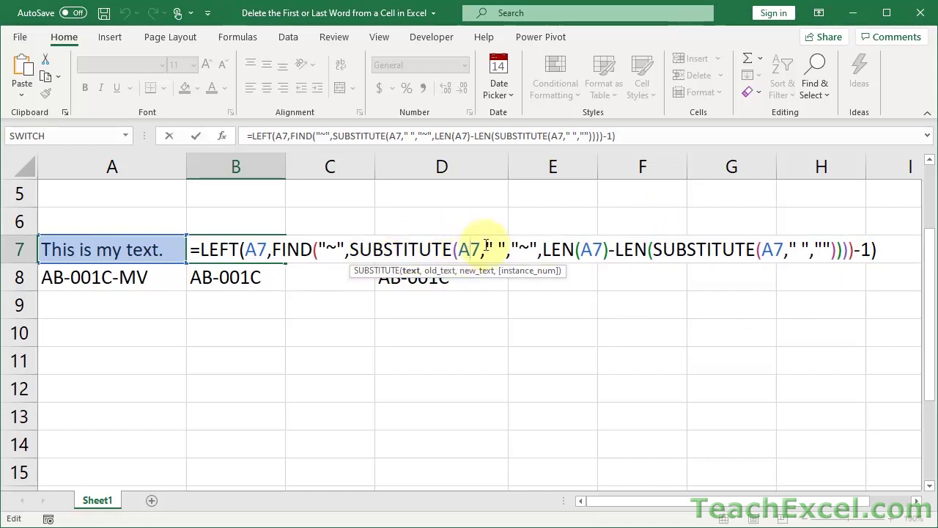
pyautogui.click(498, 249)
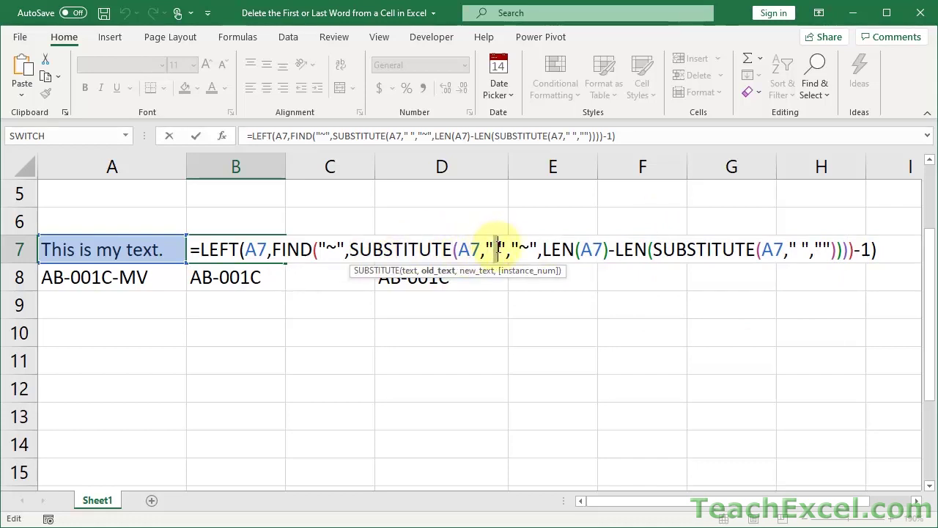
pyautogui.doubleClick(525, 249)
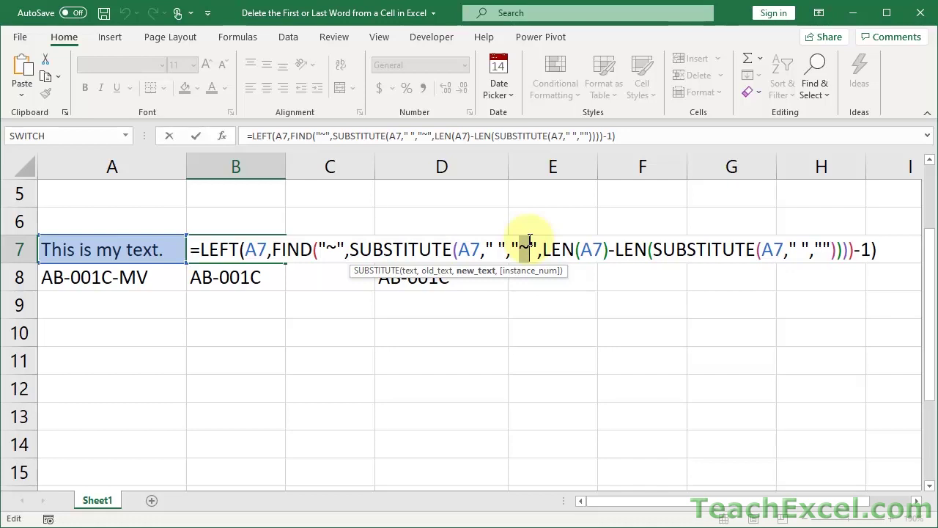
pyautogui.click(542, 247)
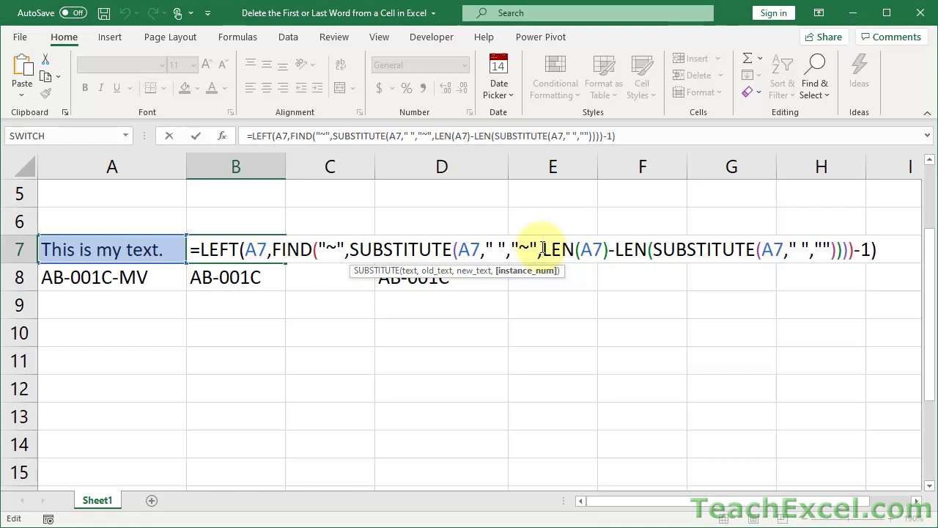
pyautogui.moveTo(542, 249); pyautogui.dragTo(838, 250)
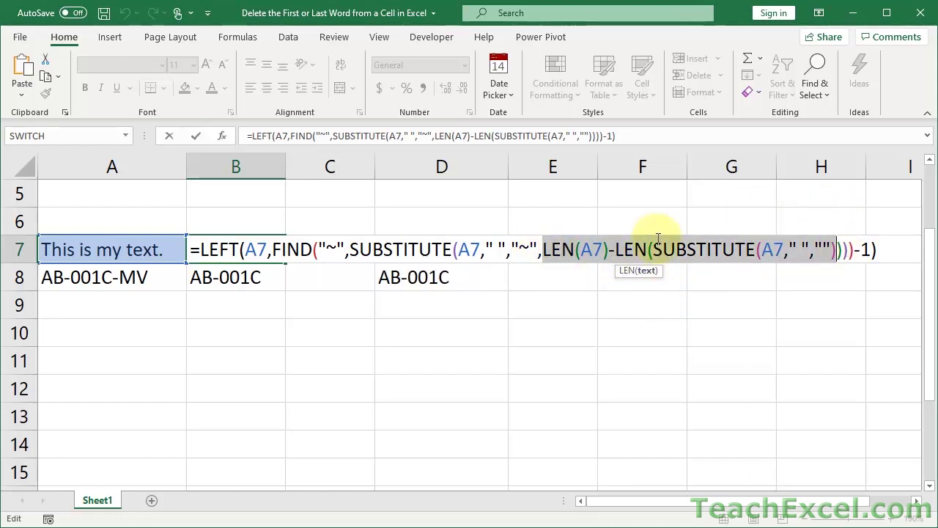
# Examine the outer SUBSTITUTE and its "~" replacement in B7's formula, along with FIND's "~" search text and within_text argument
pyautogui.doubleClick(428, 251)
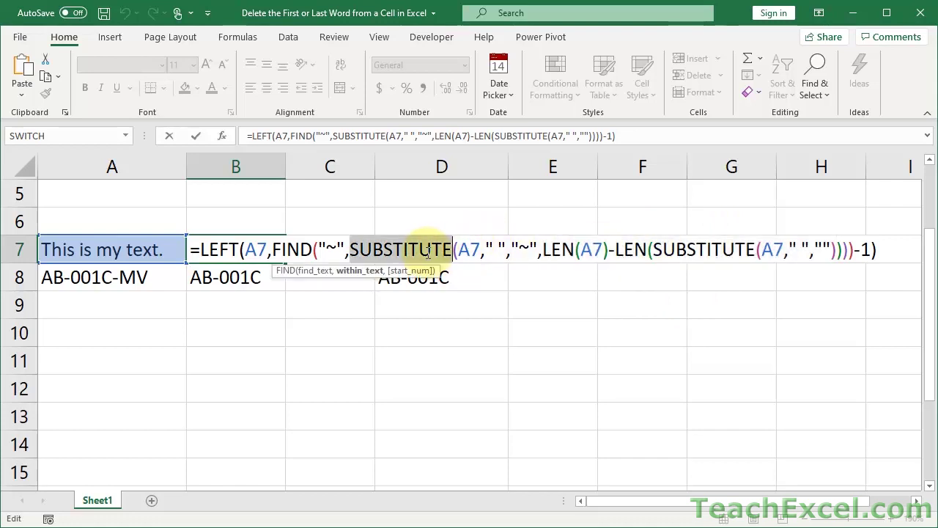
pyautogui.doubleClick(525, 249)
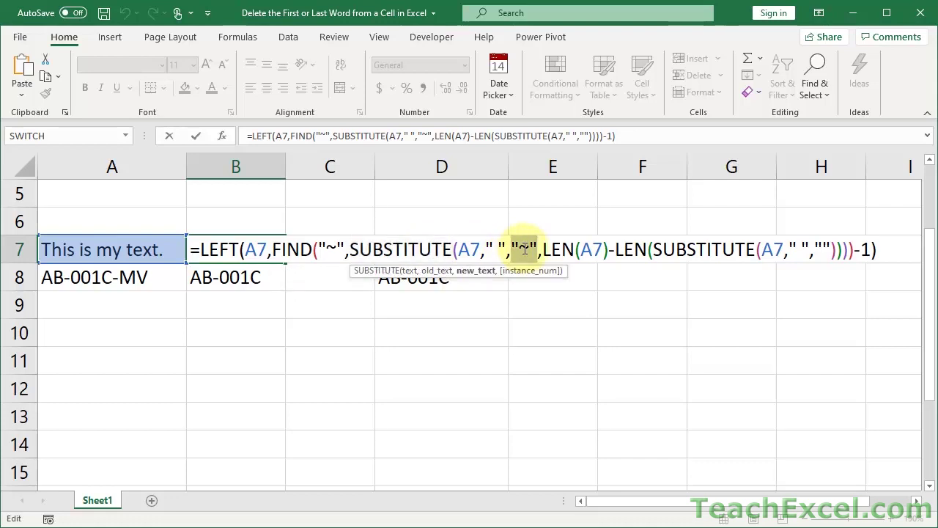
pyautogui.click(315, 250)
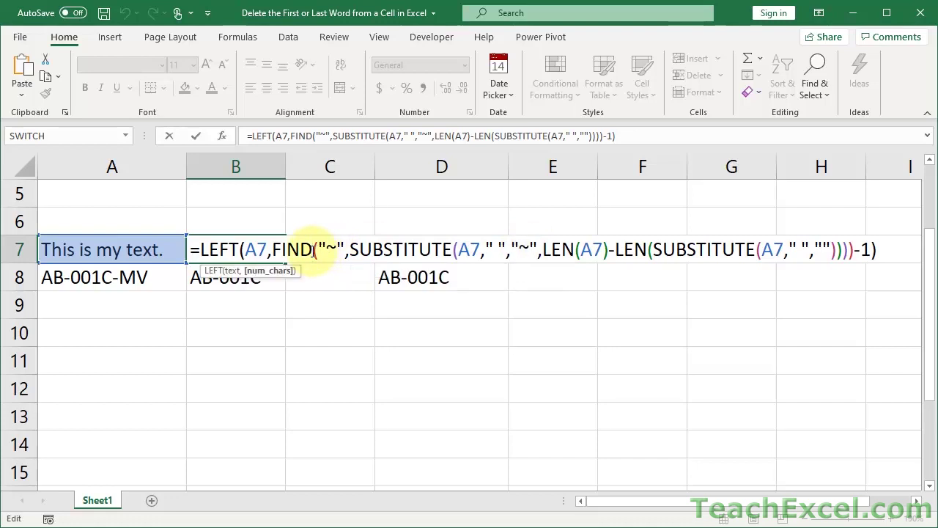
pyautogui.moveTo(318, 250); pyautogui.dragTo(345, 250)
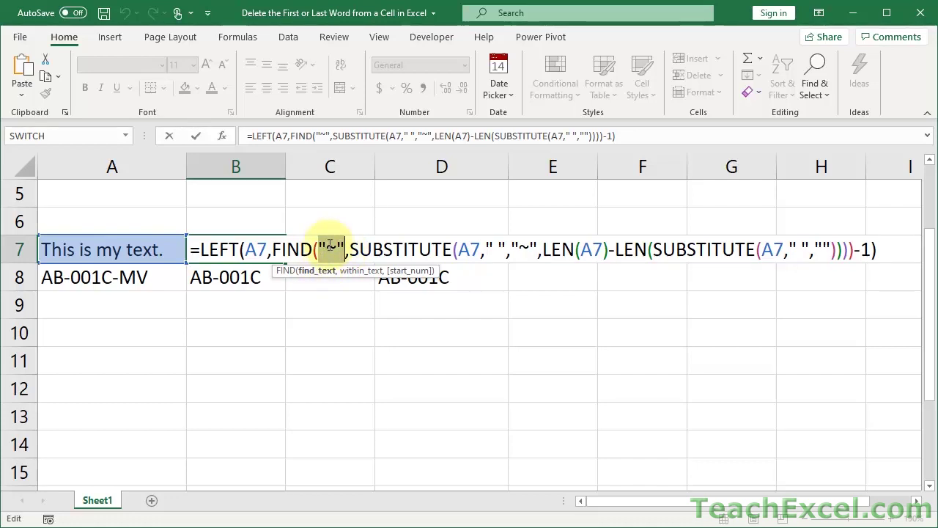
pyautogui.click(352, 253)
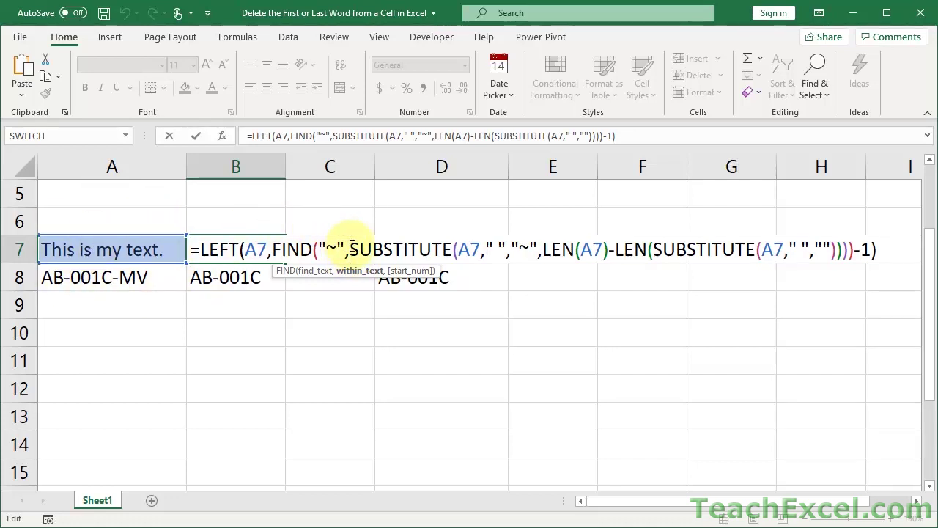
# Temporarily evaluate the whole outer SUBSTITUTE part inside FIND in B7's formula, and discard the edit
pyautogui.moveTo(349, 249); pyautogui.dragTo(379, 252)
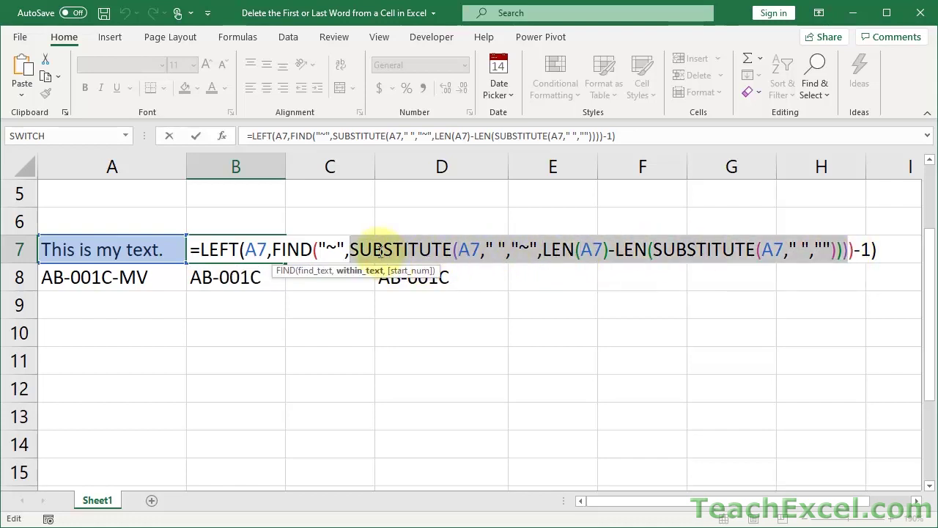
pyautogui.press('F9')
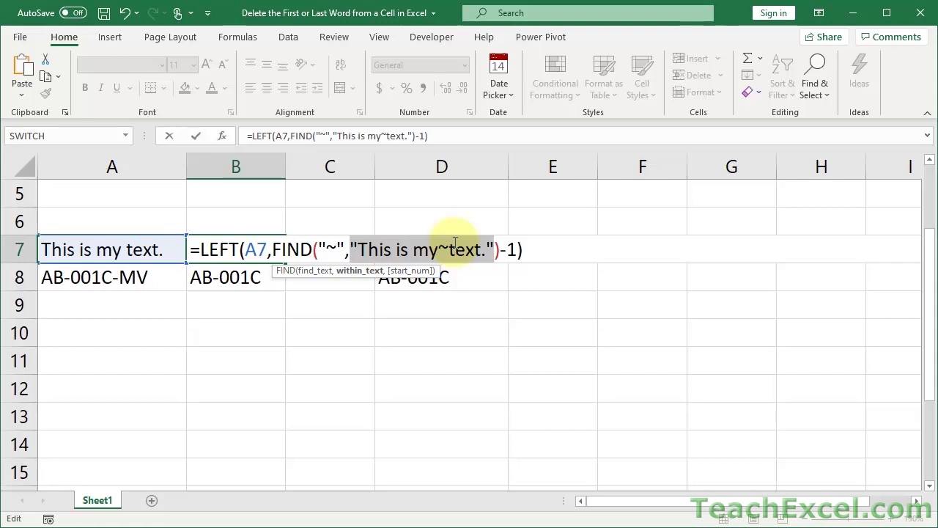
pyautogui.press('Escape')
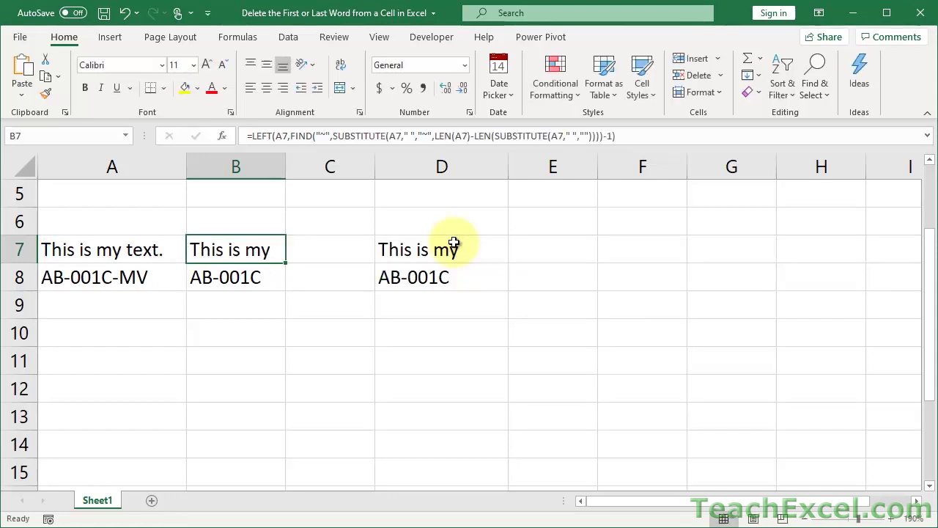
# Examine the FIND part and the trailing -1 in B7's LEFT formula, leaving the formula as it is
pyautogui.doubleClick(210, 252)
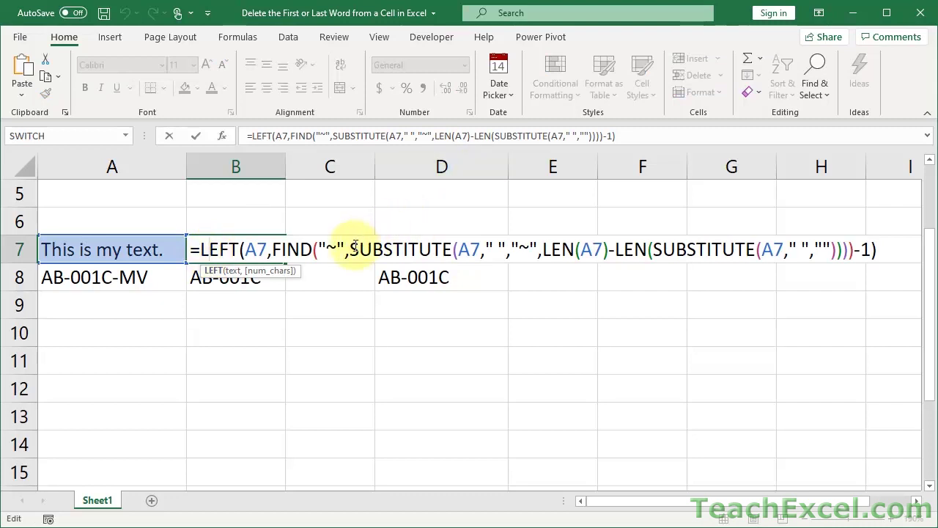
pyautogui.moveTo(872, 249); pyautogui.dragTo(852, 249)
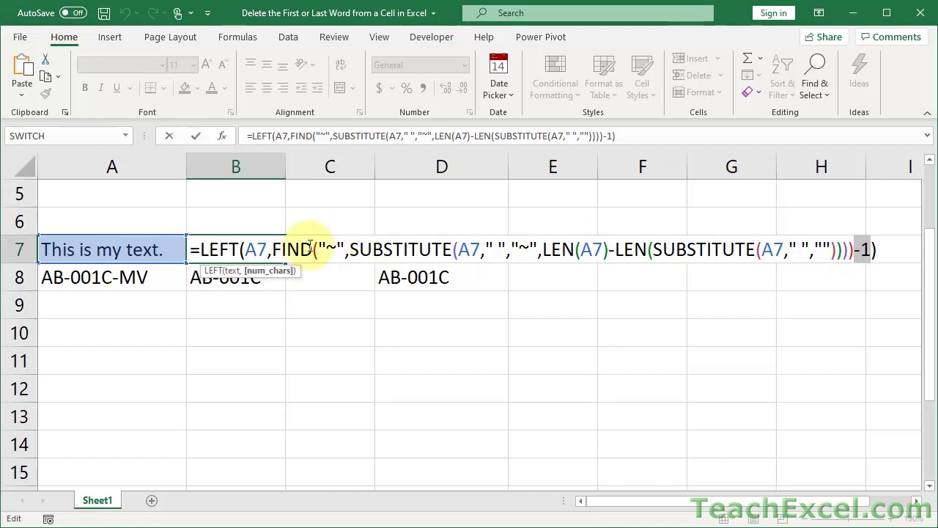
pyautogui.moveTo(271, 249); pyautogui.dragTo(858, 249)
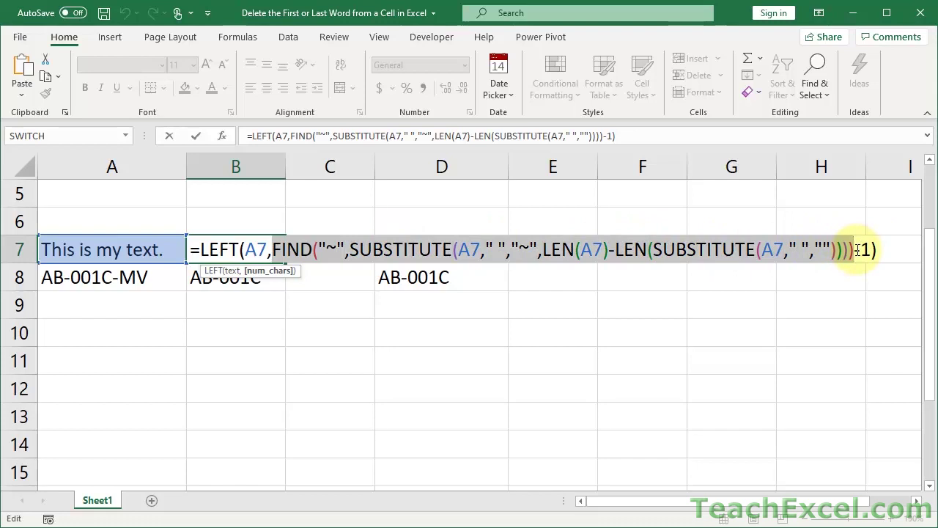
pyautogui.moveTo(858, 249)
pyautogui.mouseDown()
pyautogui.moveTo(874, 249)
pyautogui.moveTo(858, 253)
pyautogui.mouseUp()
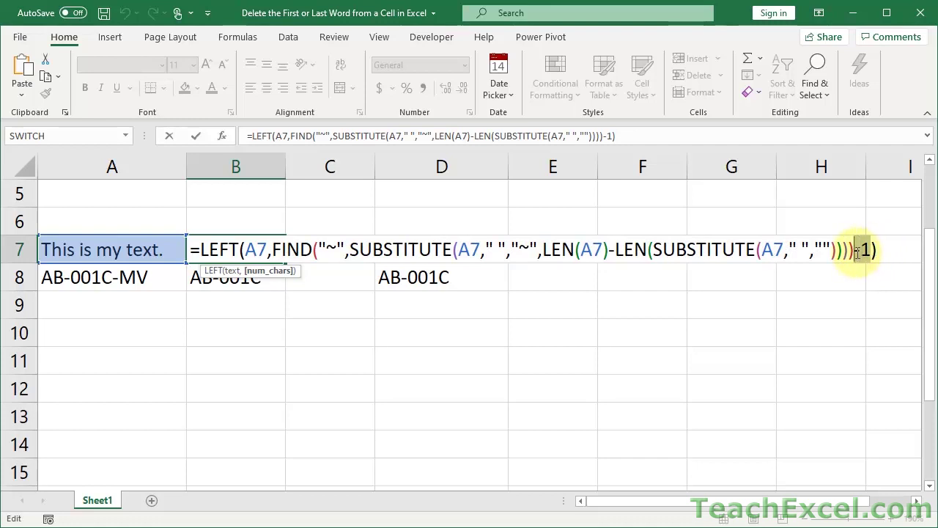
pyautogui.press('Escape')
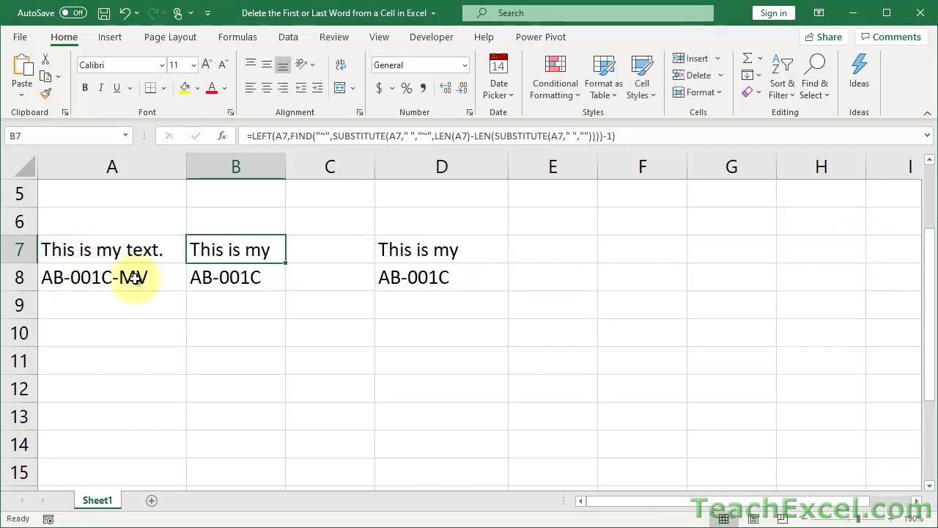
# Remove the -1 after the FIND part of the LEFT formula in B8
pyautogui.click(217, 272)
pyautogui.doubleClick(218, 272)
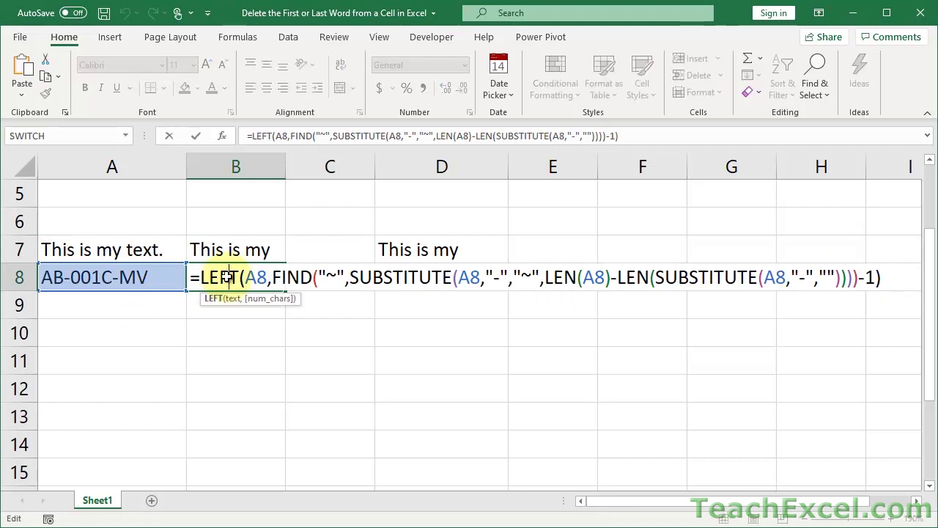
pyautogui.click(876, 278)
pyautogui.press('BackSpace')
pyautogui.press('BackSpace')
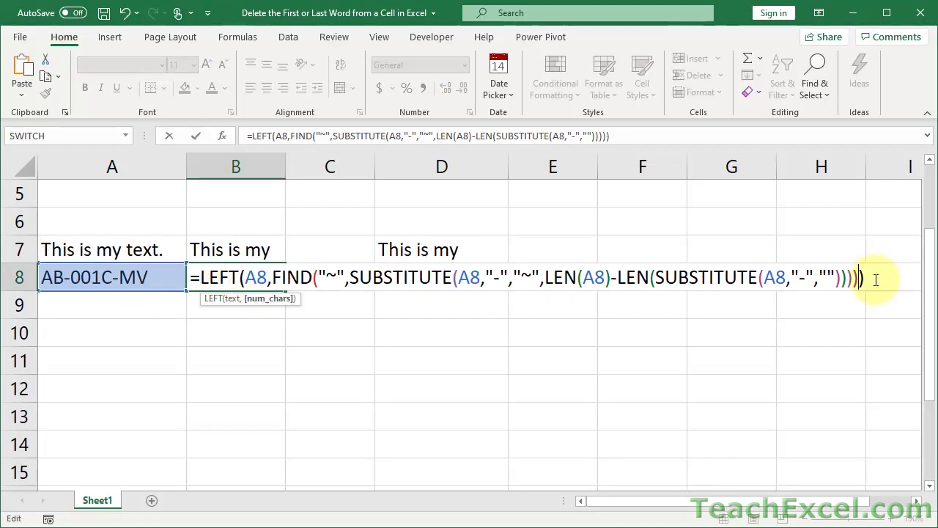
pyautogui.press('Return')
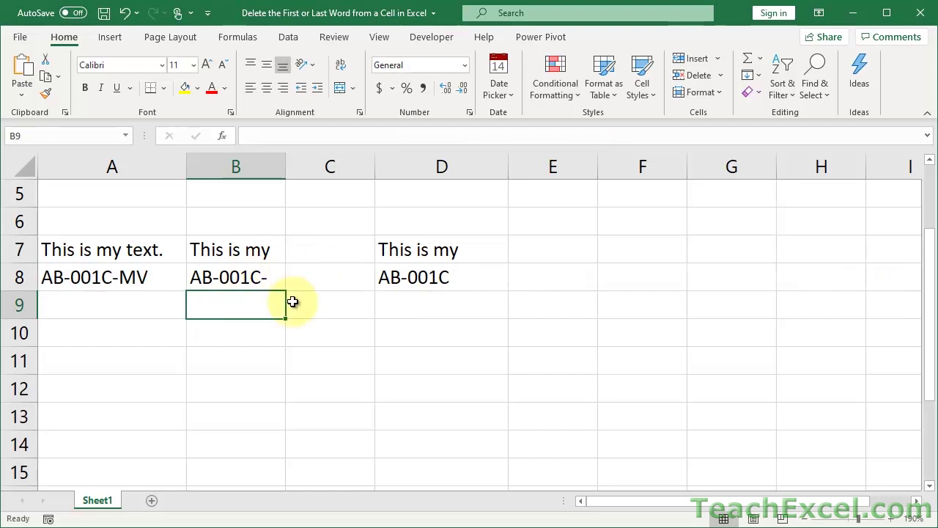
# Restore the -1 after the FIND part of B8's LEFT formula
pyautogui.click(254, 274)
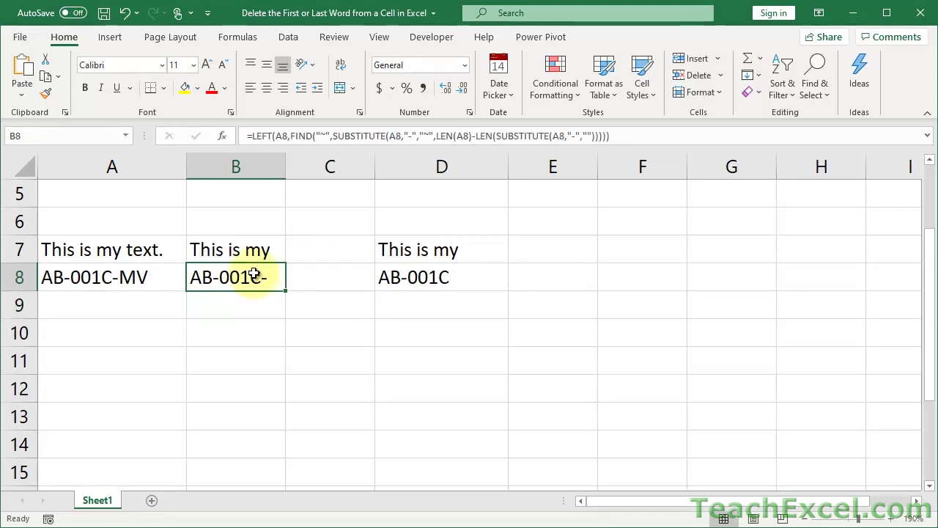
pyautogui.doubleClick(253, 274)
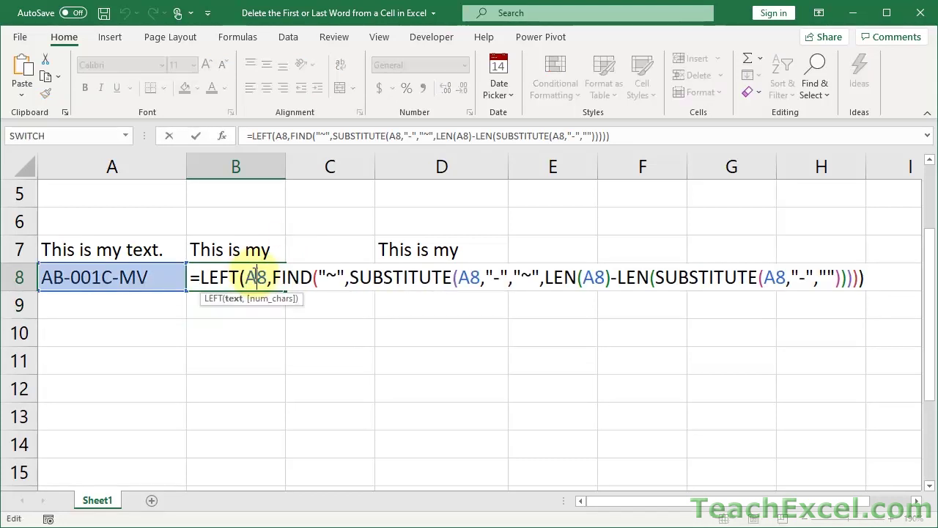
pyautogui.click(858, 278)
pyautogui.write('-1')
pyautogui.press('Return')
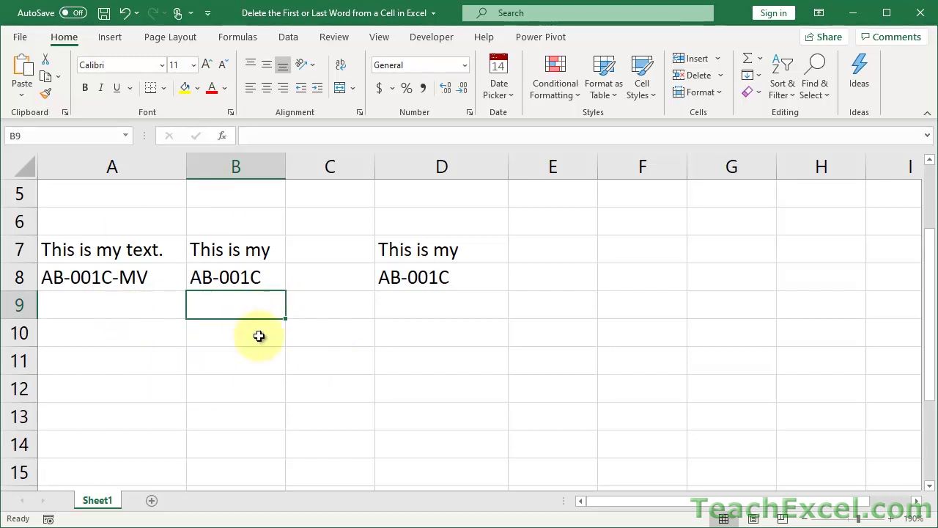
# Open B7's formula again and examine the FIND function used for LEFT's num_chars argument
pyautogui.press('Up')
pyautogui.press('Up')
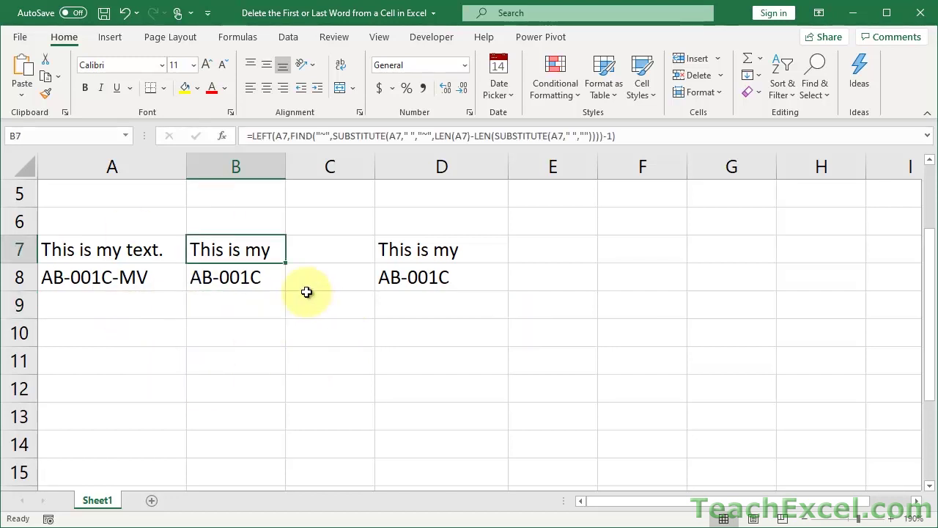
pyautogui.doubleClick(240, 254)
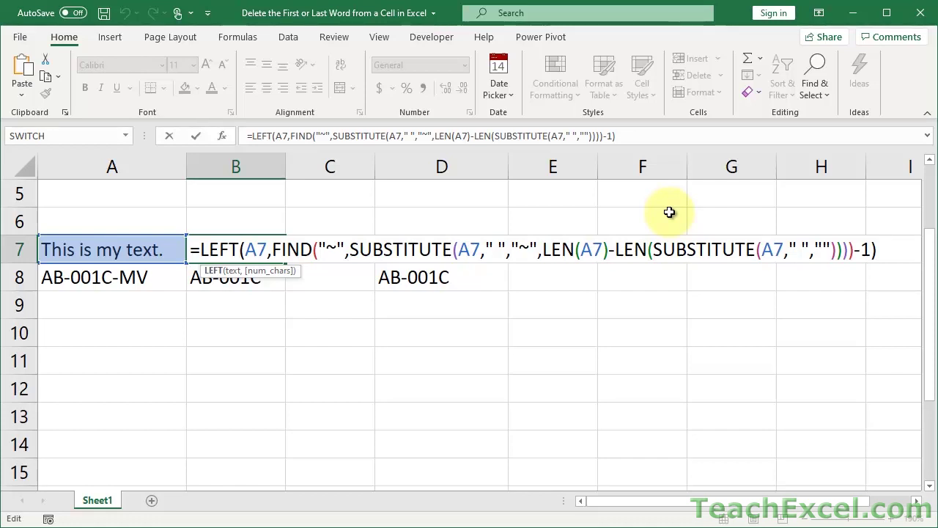
pyautogui.doubleClick(297, 248)
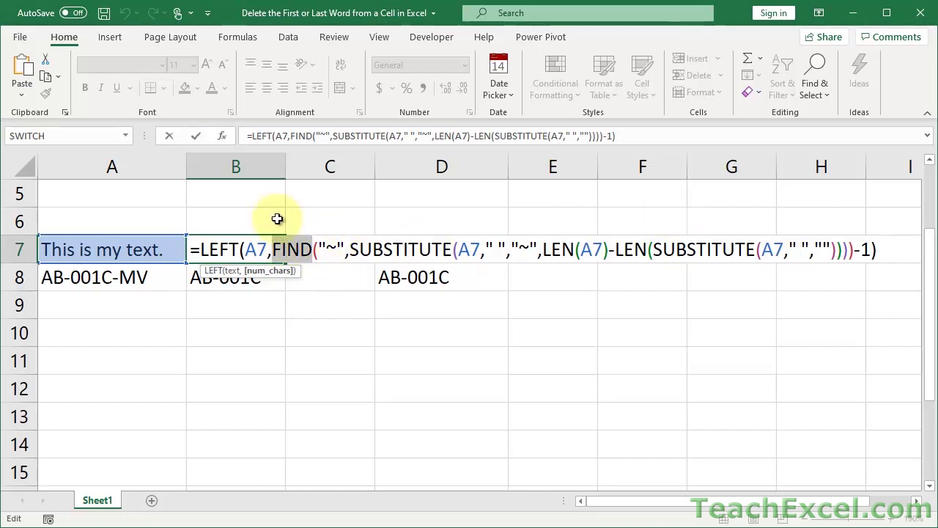